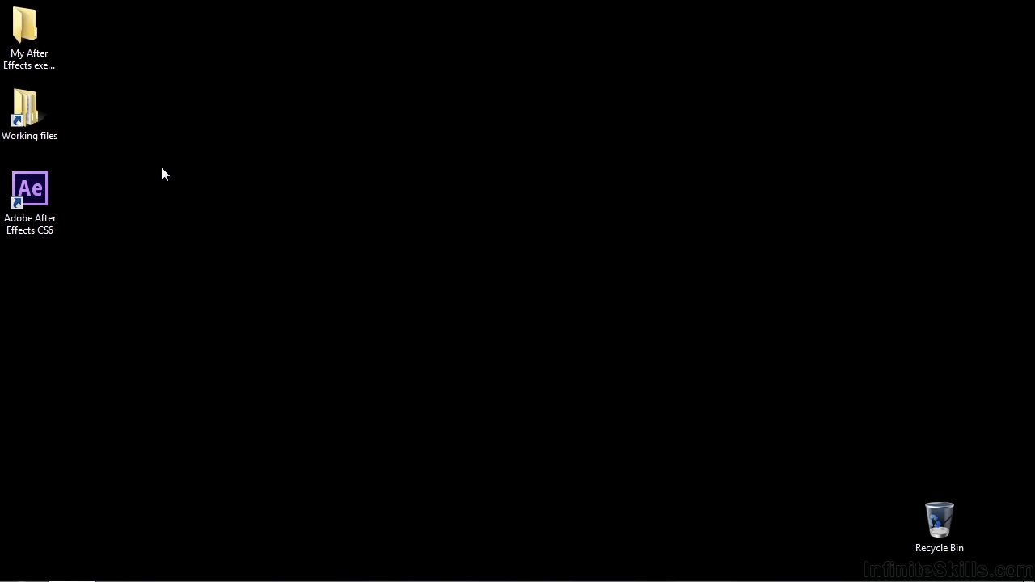
Open 1602-tracker-keyframes.aep from the After Effects projects folder in After Effects CS6.
double_click(421, 118)
scroll(514, 463, down, 9)
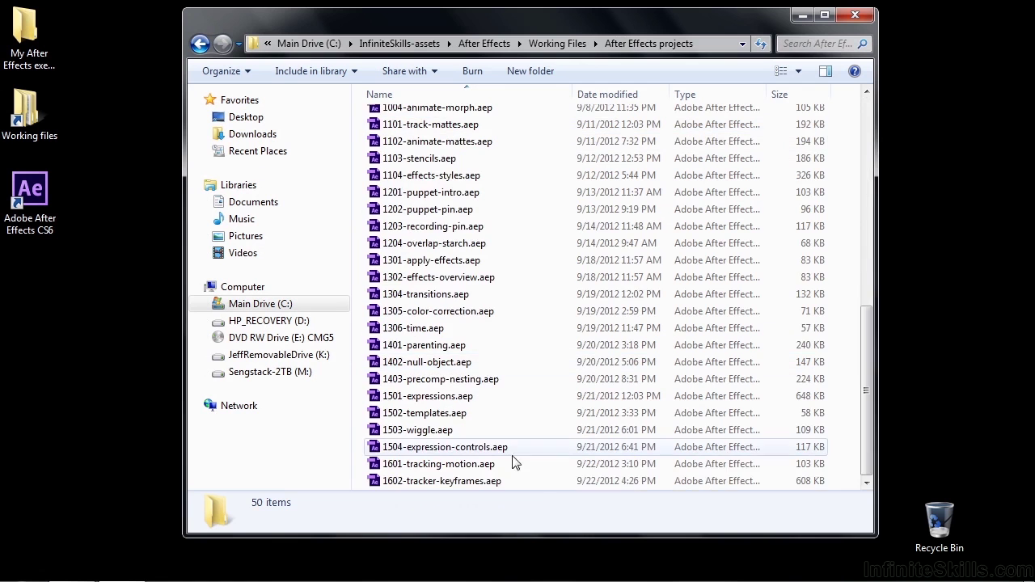
double_click(390, 482)
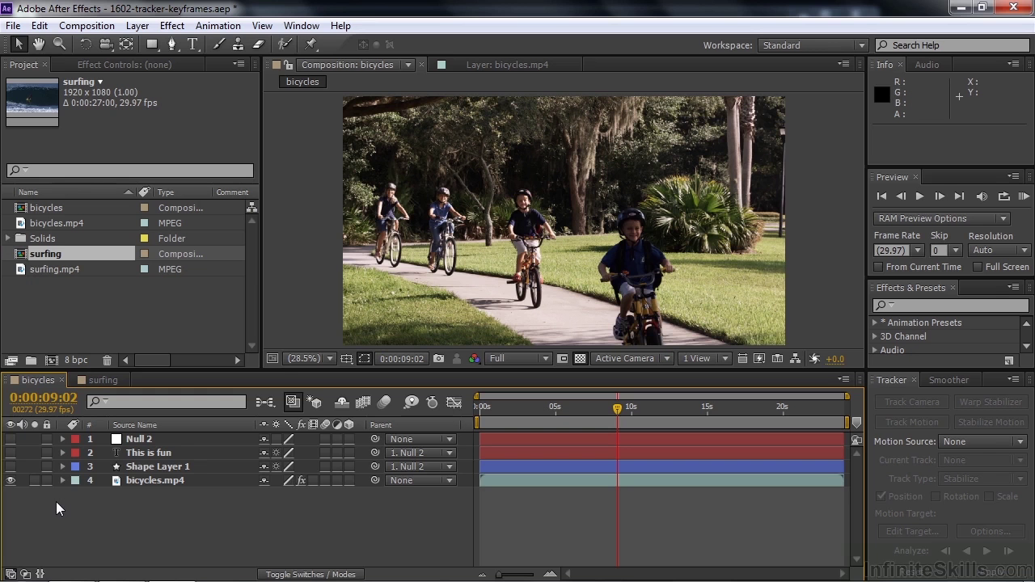
click(103, 380)
click(41, 378)
click(148, 483)
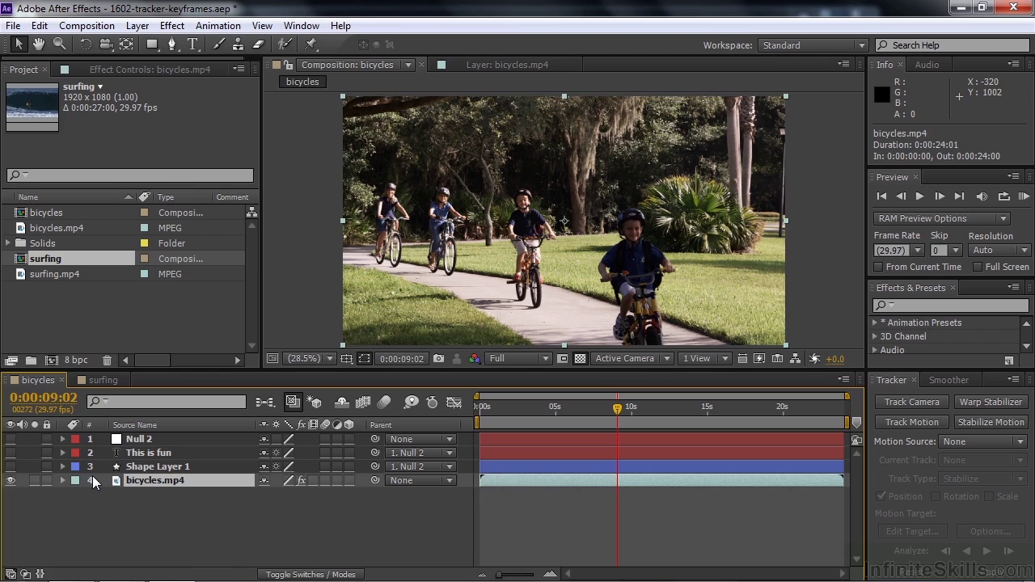
key(u)
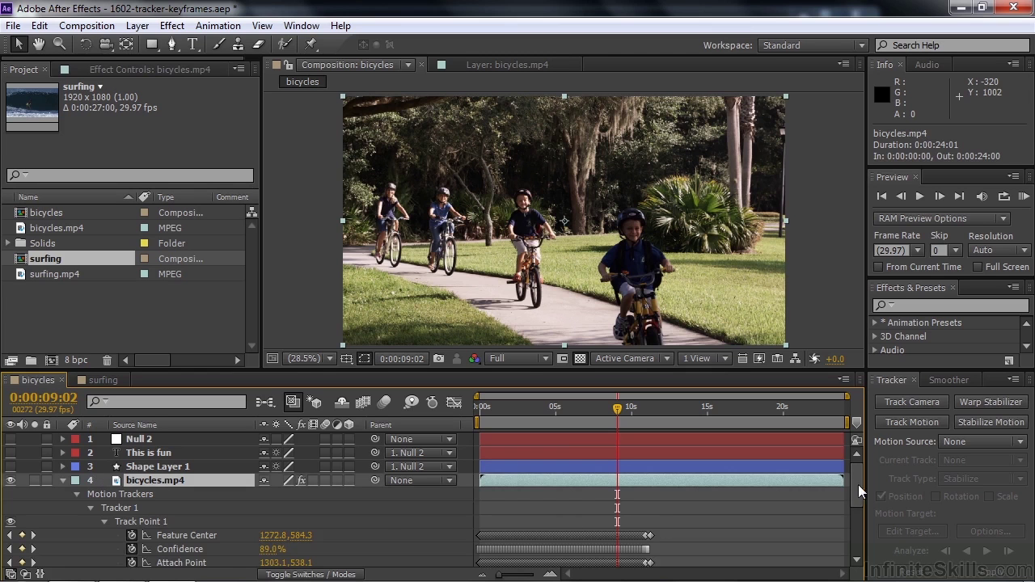
drag(860, 482, 866, 532)
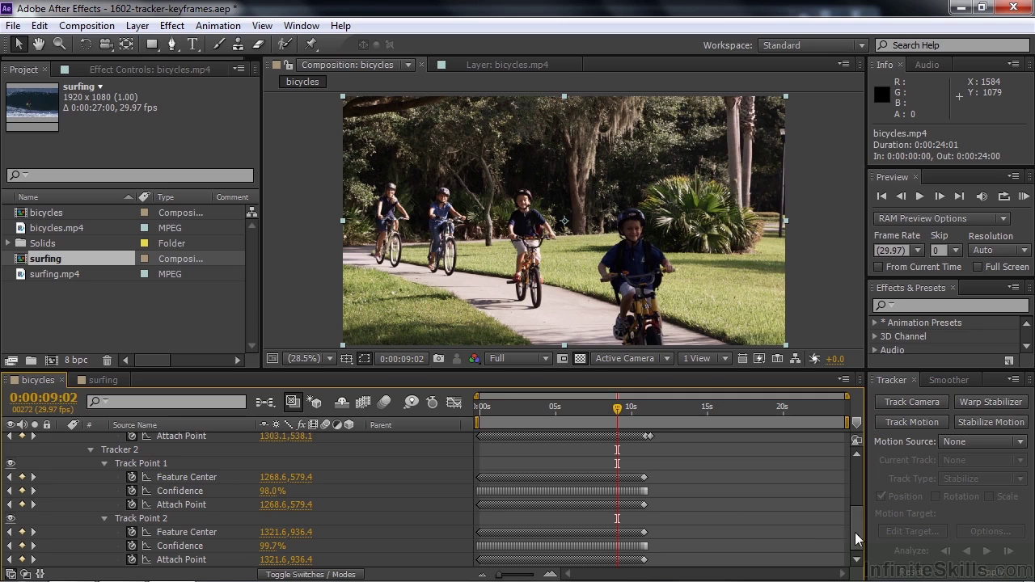
drag(858, 541, 856, 473)
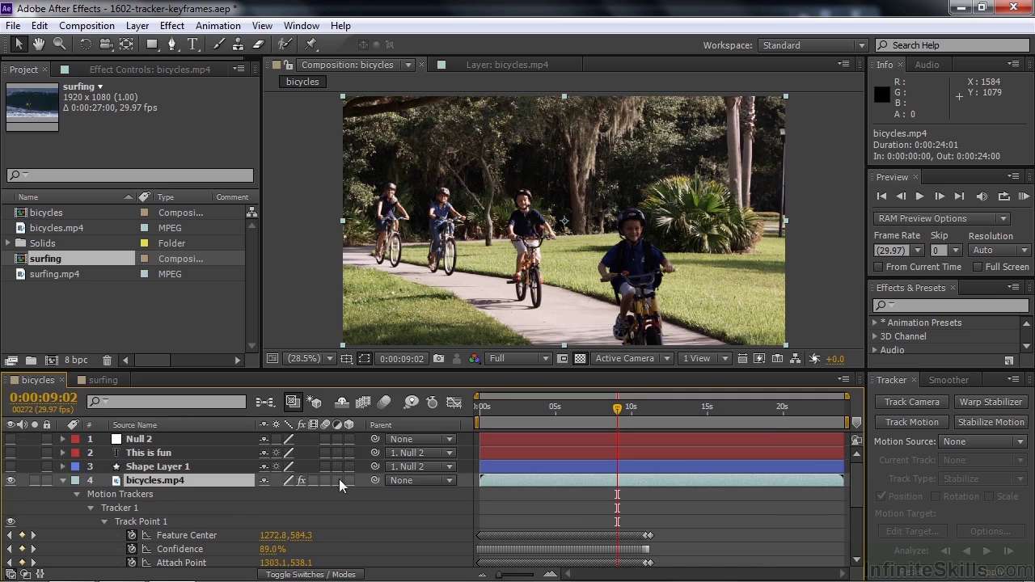
click(63, 481)
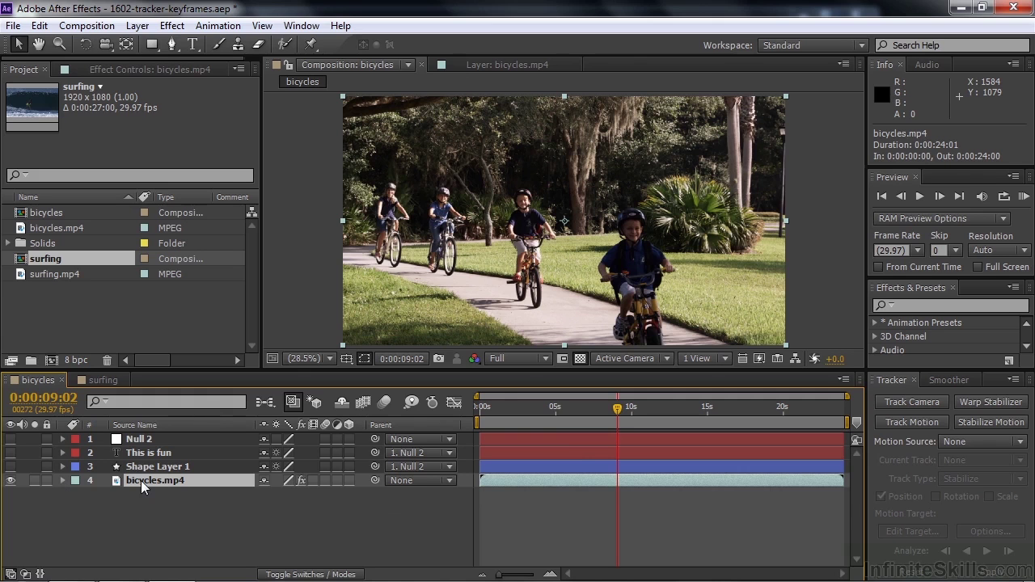
Enable Radial Blur on bicycles.mp4 in Effect Controls and pick its Center point control.
click(105, 70)
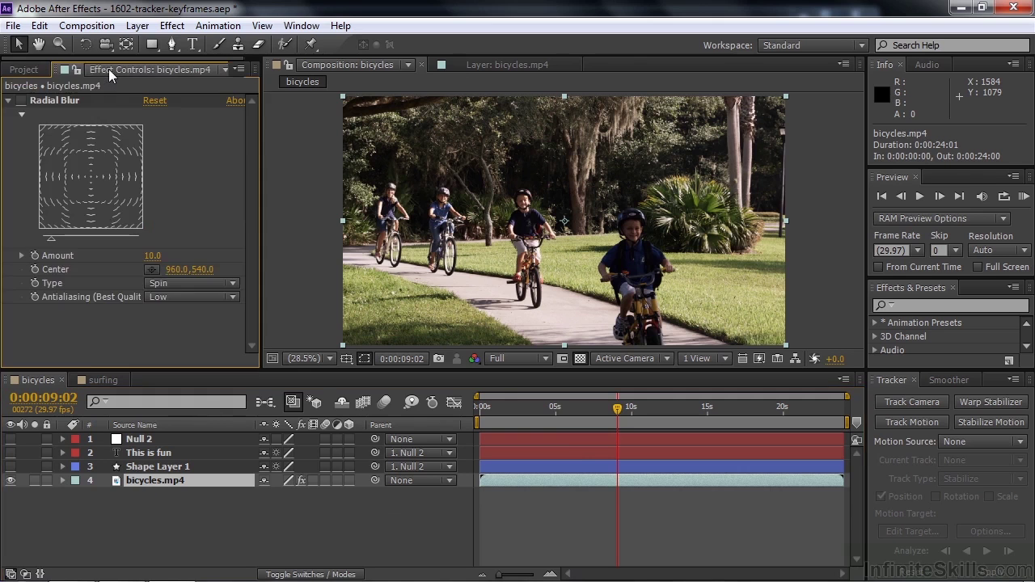
click(21, 100)
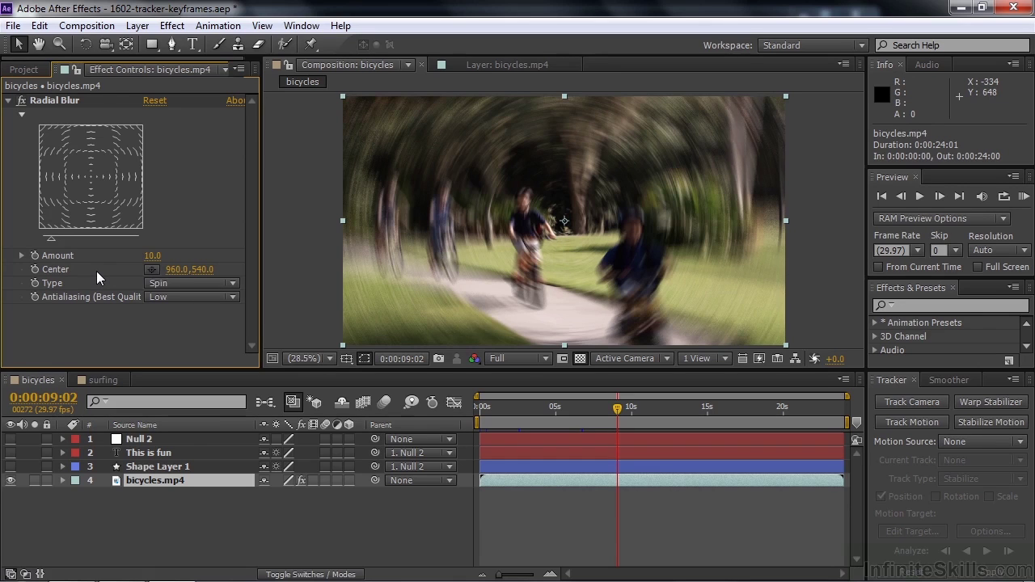
click(150, 271)
Set the tracker to motion source bicycles.mp4, Tracker 1, and Transform track type.
click(1021, 445)
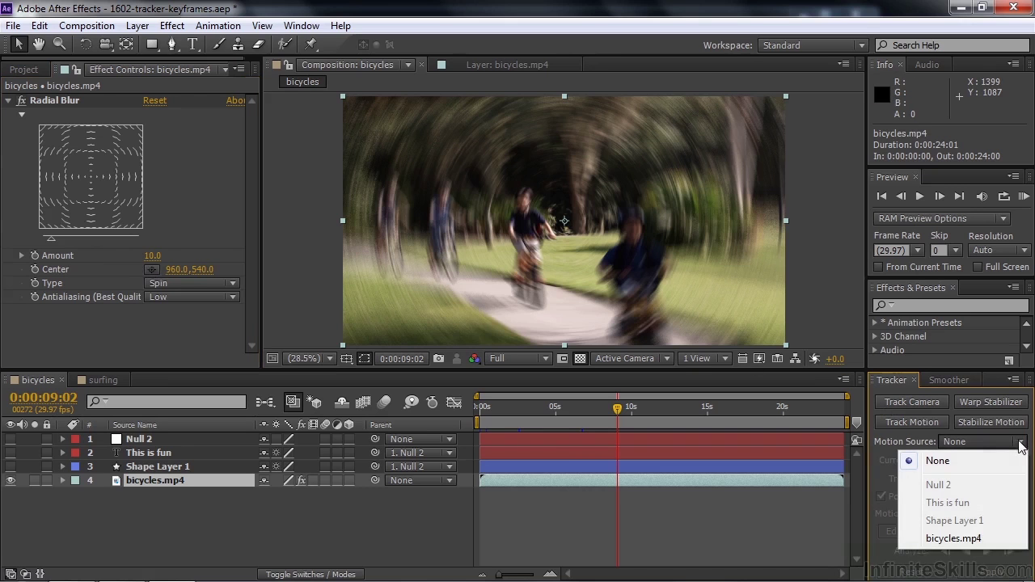
click(955, 539)
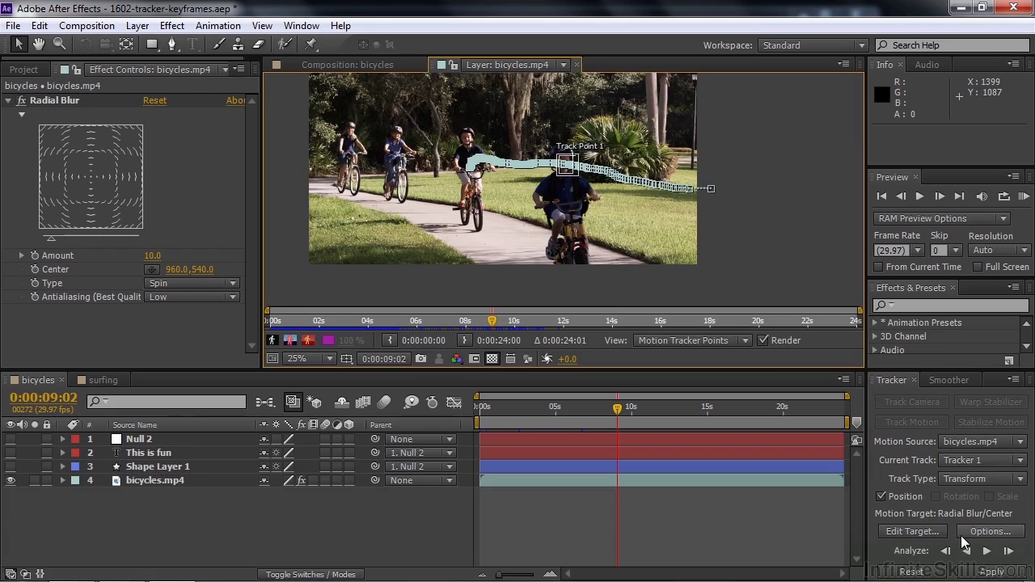
click(1020, 461)
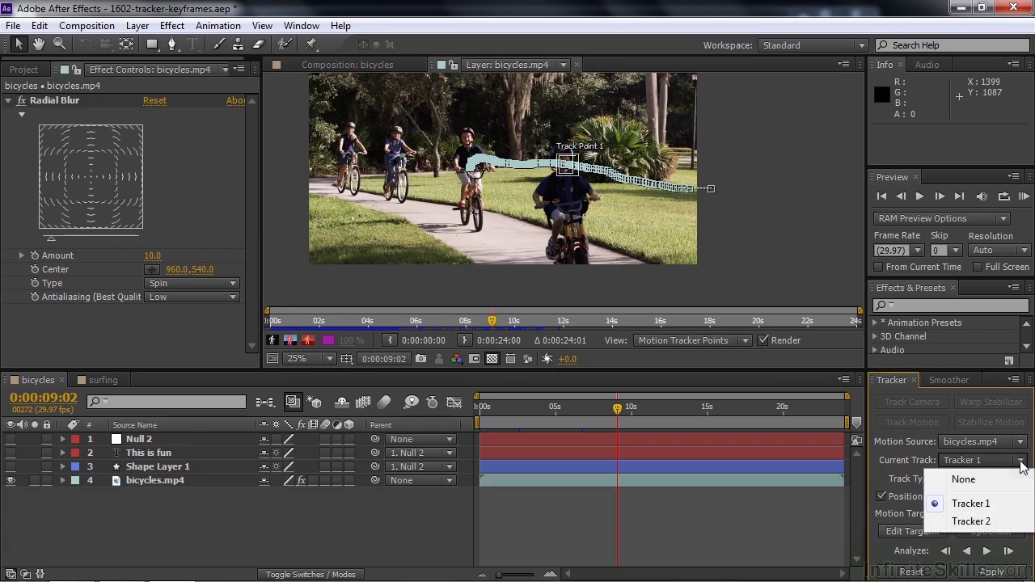
click(970, 504)
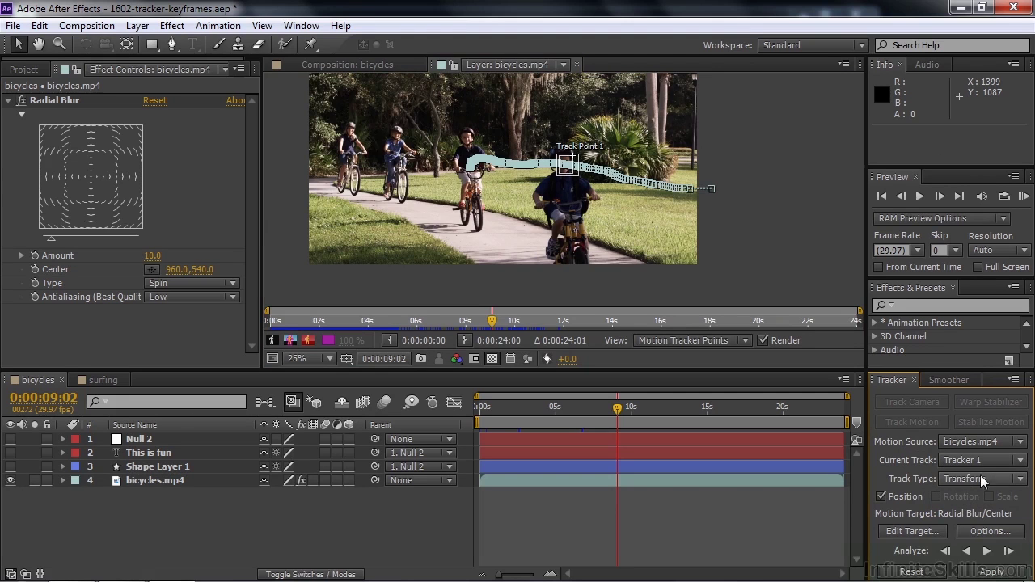
click(1020, 481)
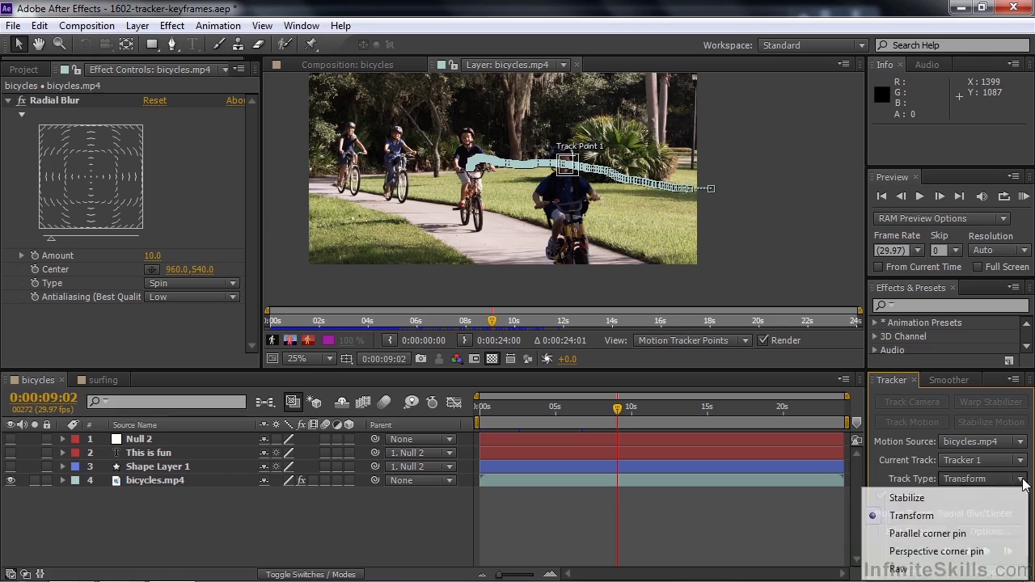
click(926, 515)
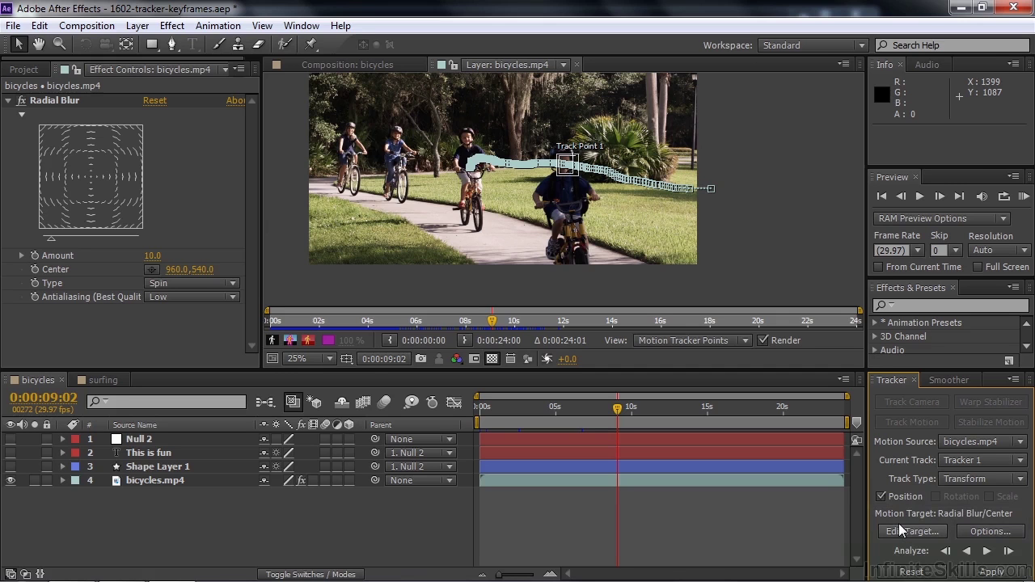
click(919, 534)
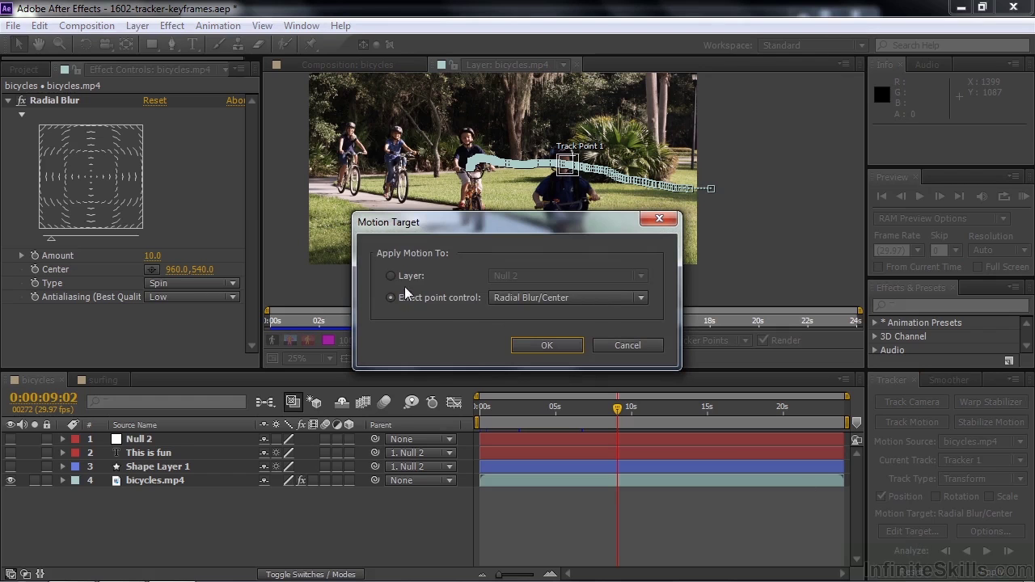
click(393, 276)
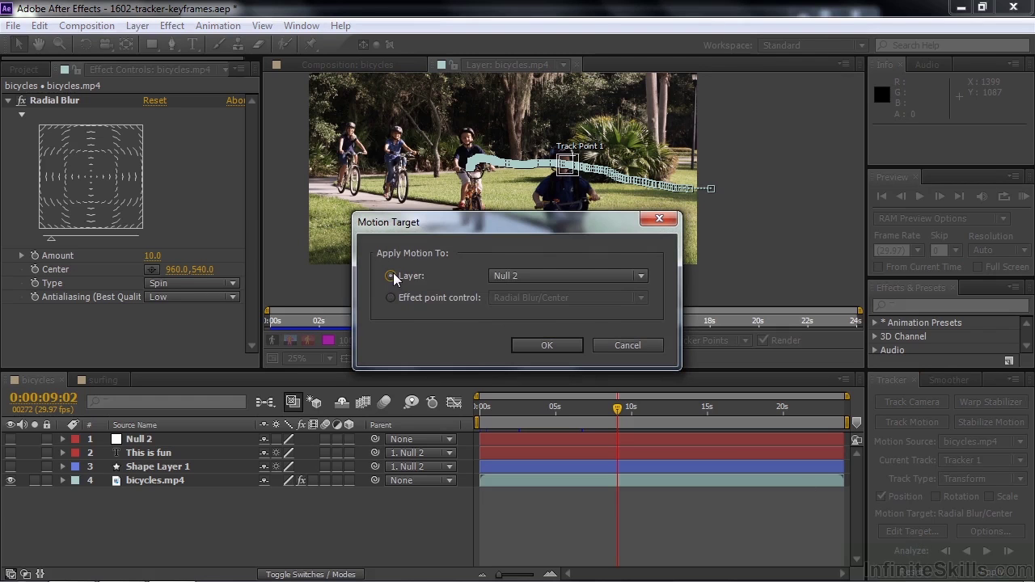
click(638, 277)
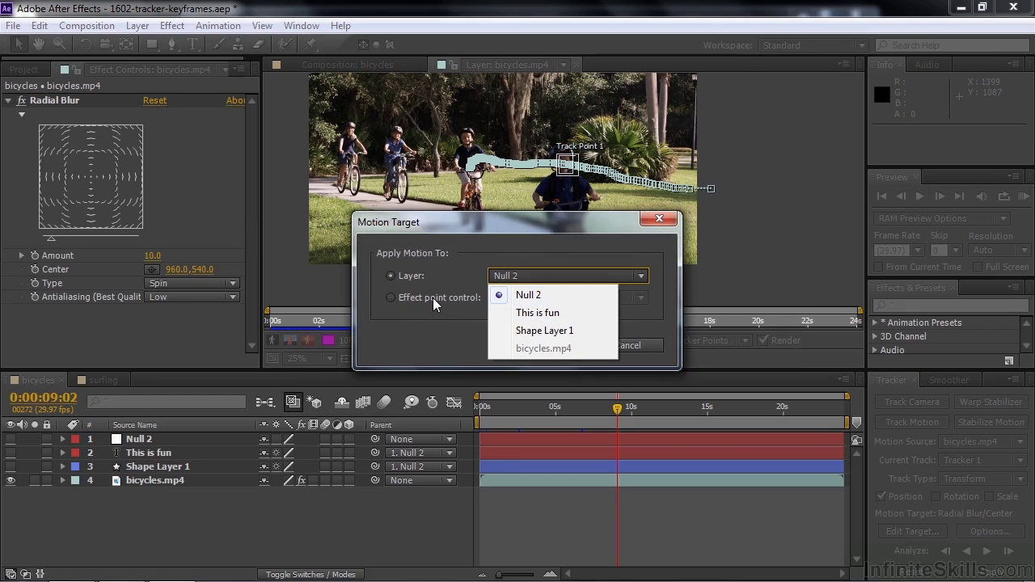
click(391, 298)
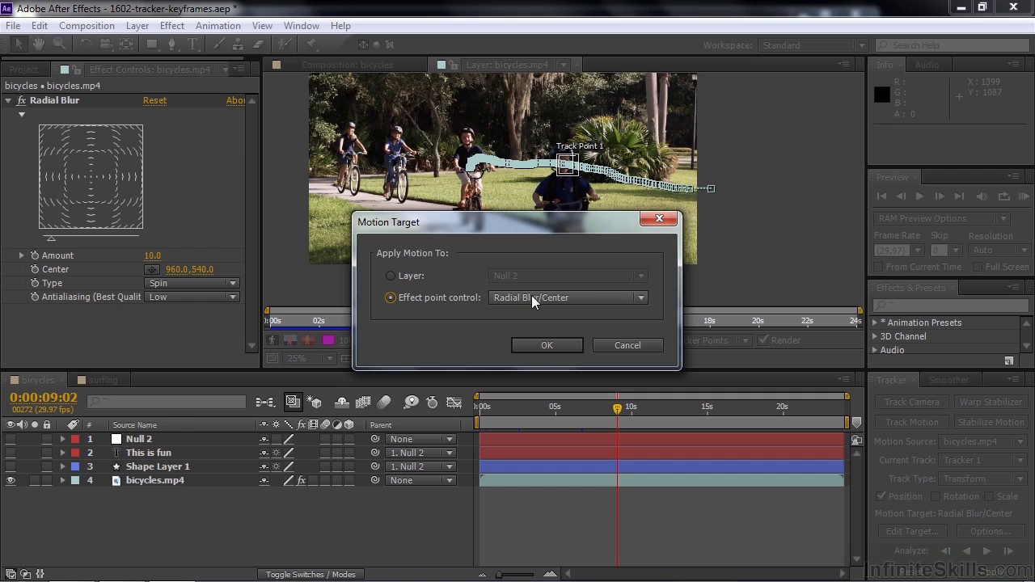
click(543, 342)
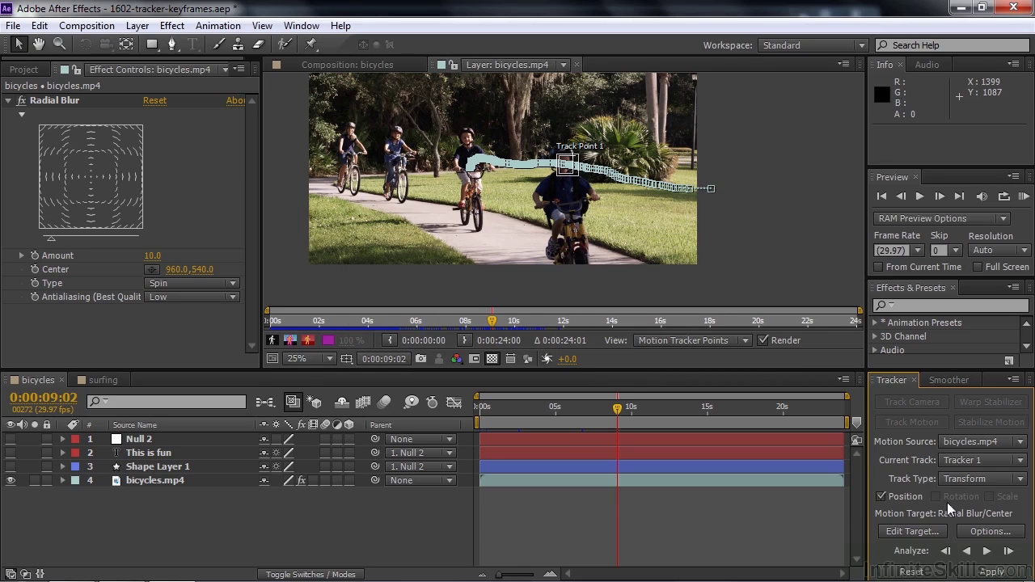
Apply the track to Radial Blur Center in X and Y, checking frames around 10–13 seconds.
click(991, 572)
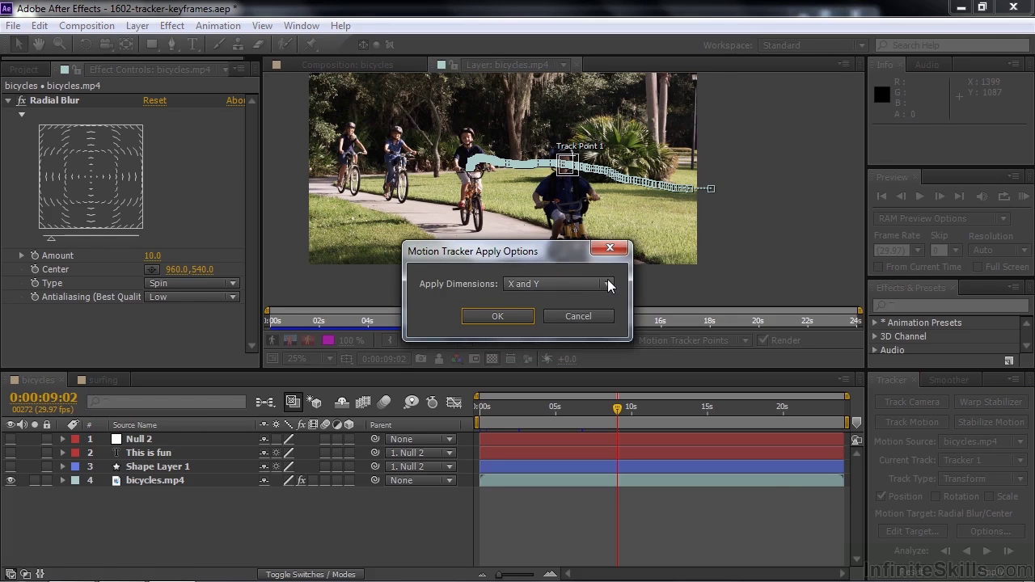
click(498, 317)
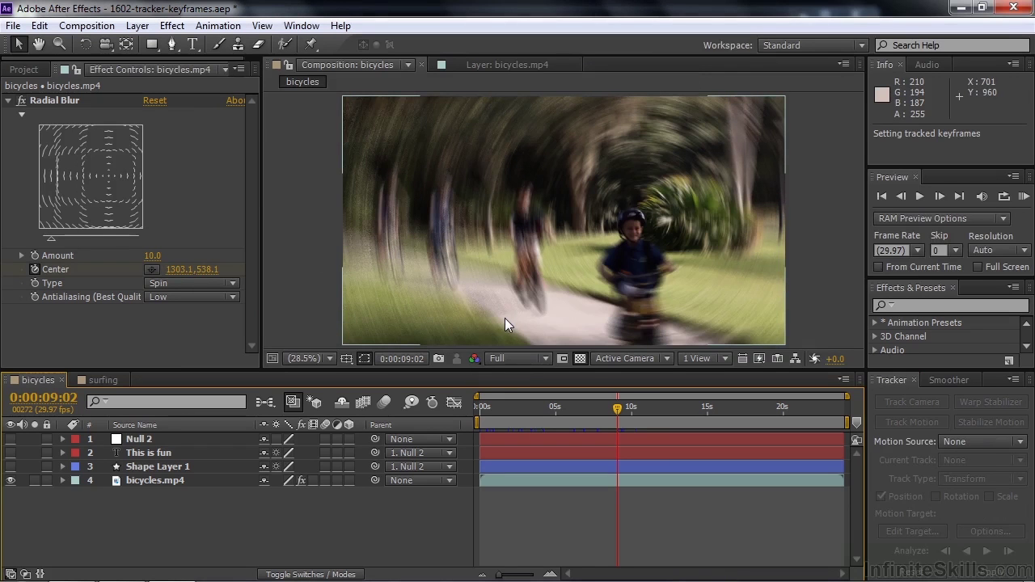
mouse_move(617, 411)
mouse_down()
mouse_move(538, 421)
mouse_move(484, 410)
mouse_move(601, 412)
mouse_up()
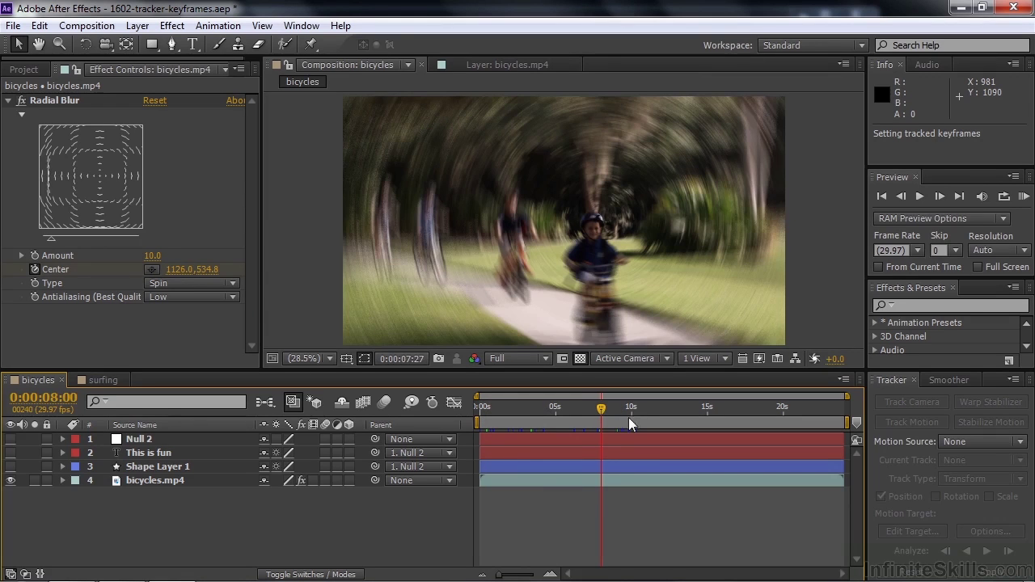
click(687, 412)
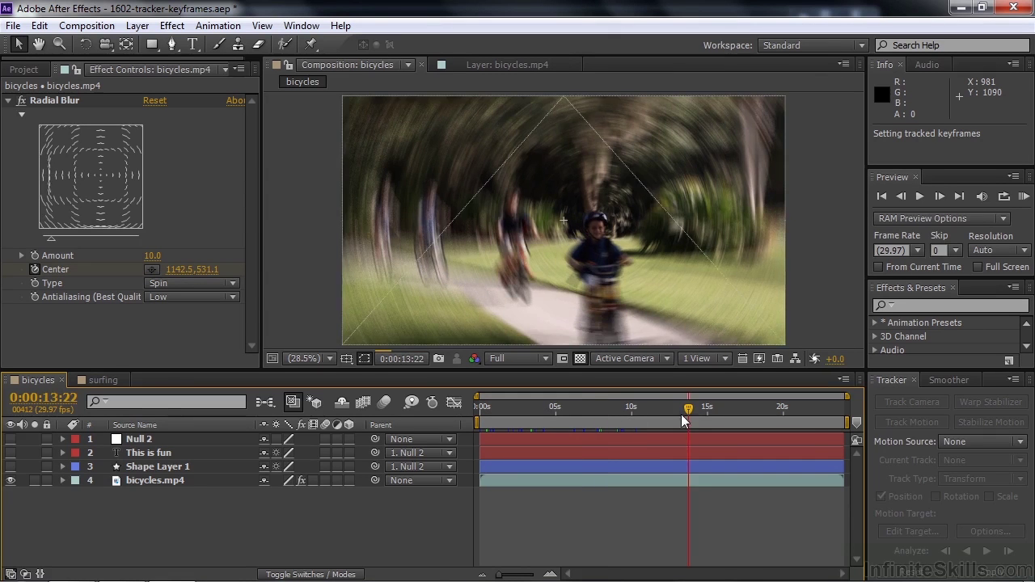
click(662, 411)
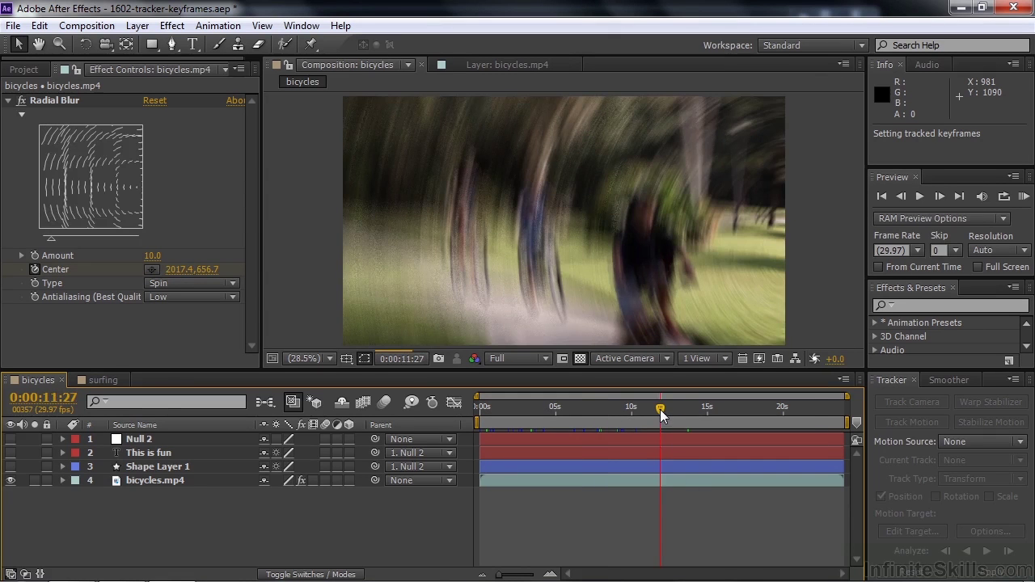
click(643, 407)
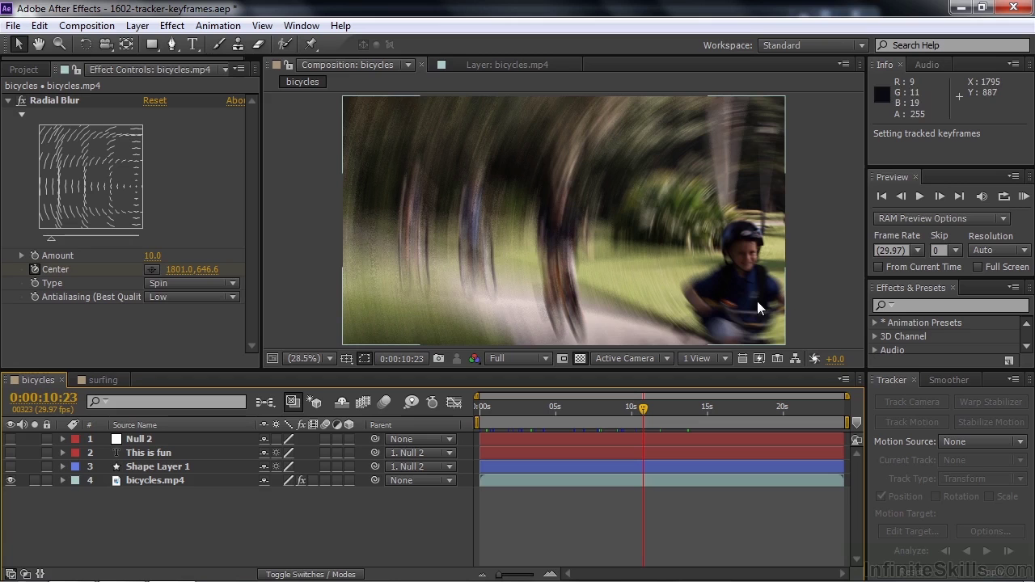
Disable Radial Blur, show the 'This is fun' text and shape layers, and select Null 2.
click(21, 100)
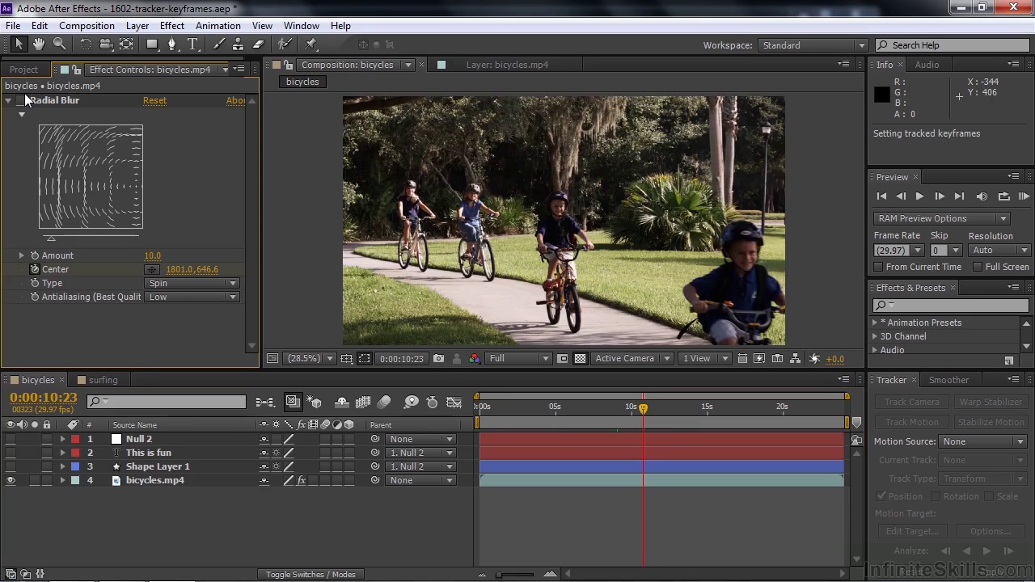
drag(524, 409, 490, 418)
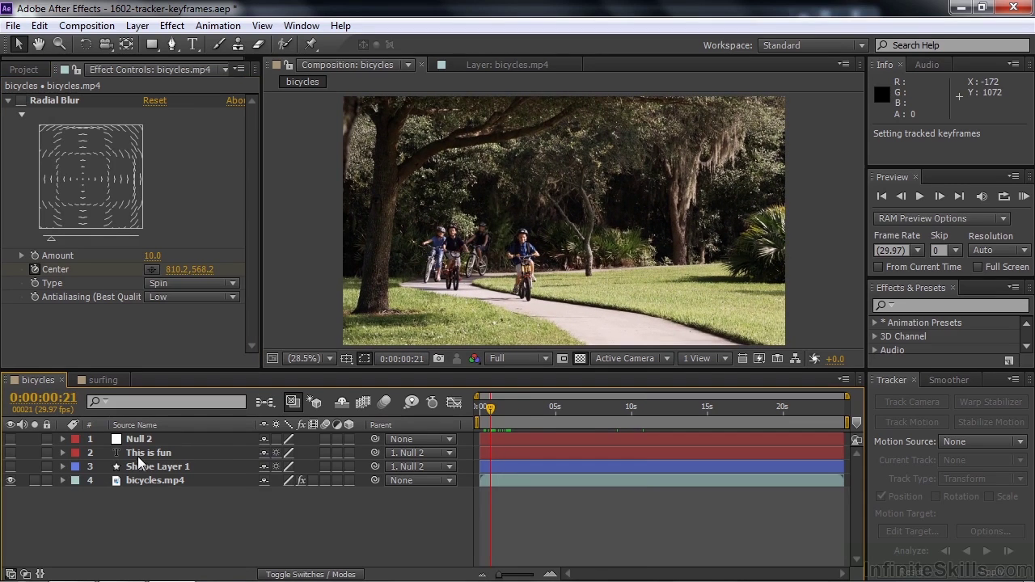
click(10, 454)
click(10, 467)
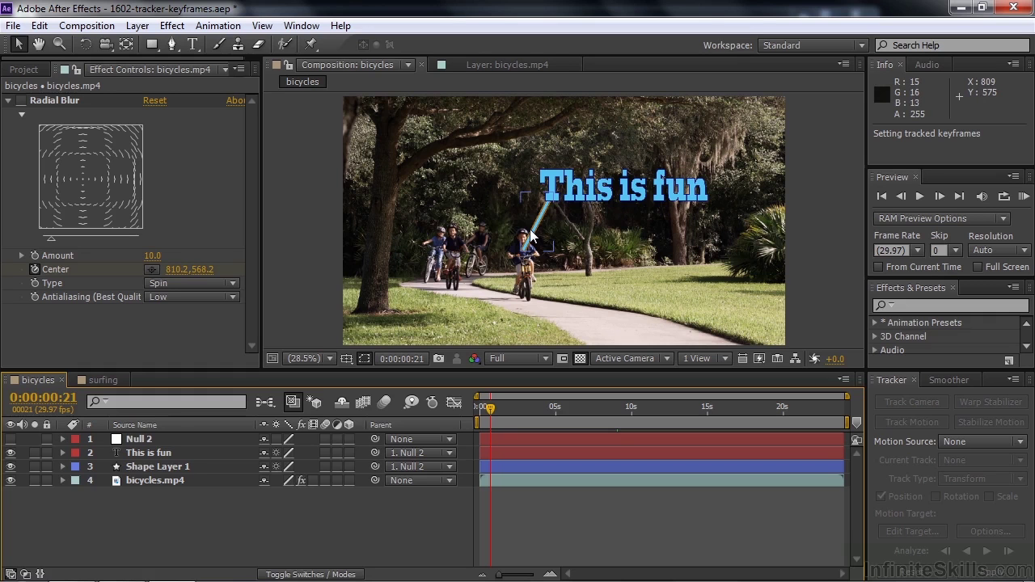
click(140, 441)
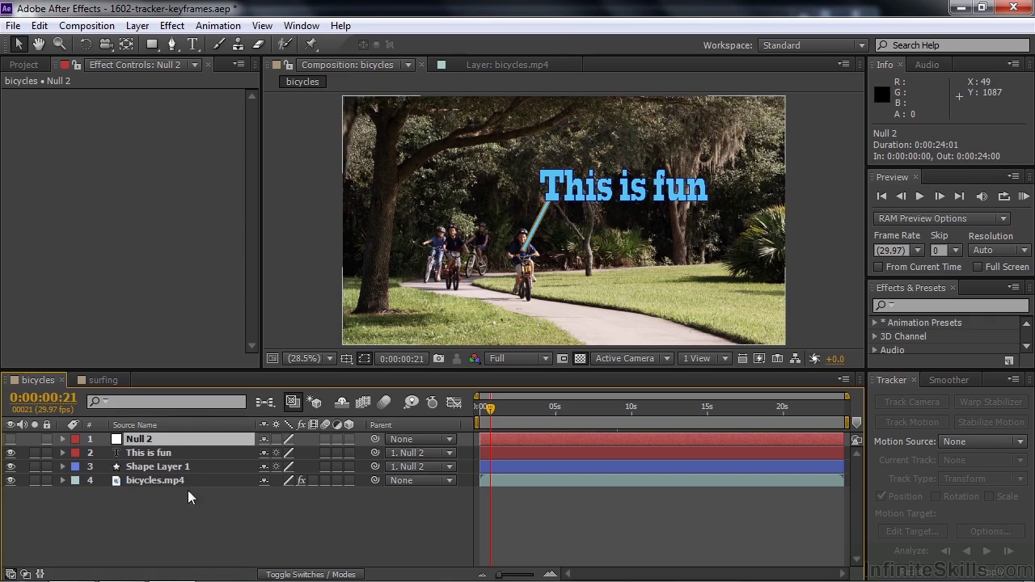
Set the motion source to bicycles.mp4 with Tracker 2 as the current track.
click(1020, 442)
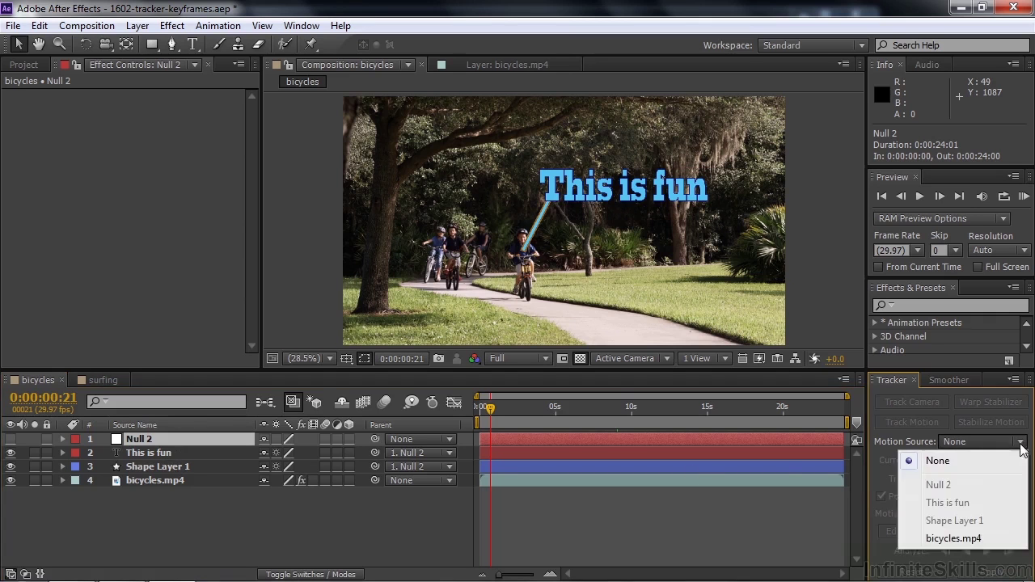
click(970, 539)
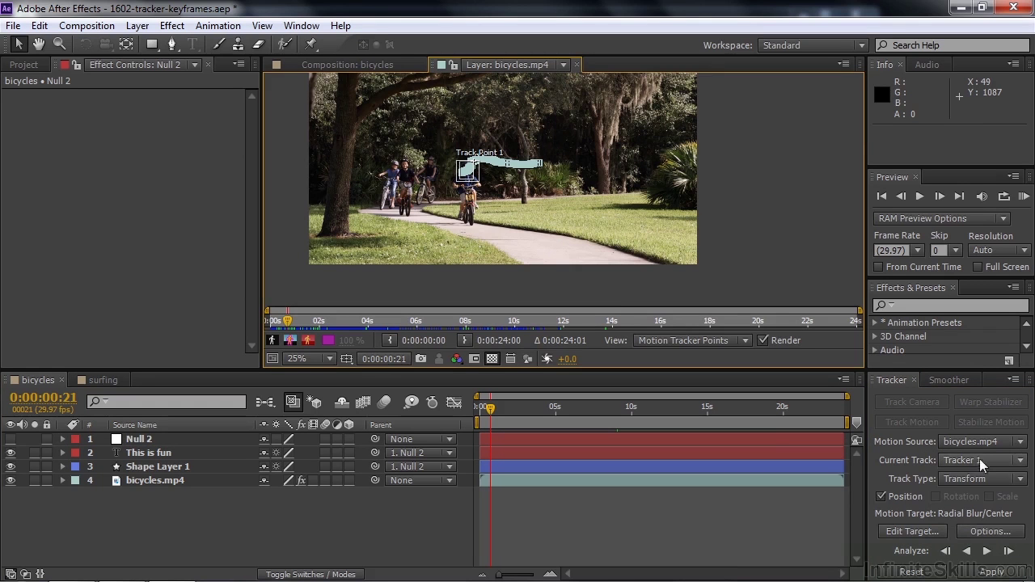
click(1021, 461)
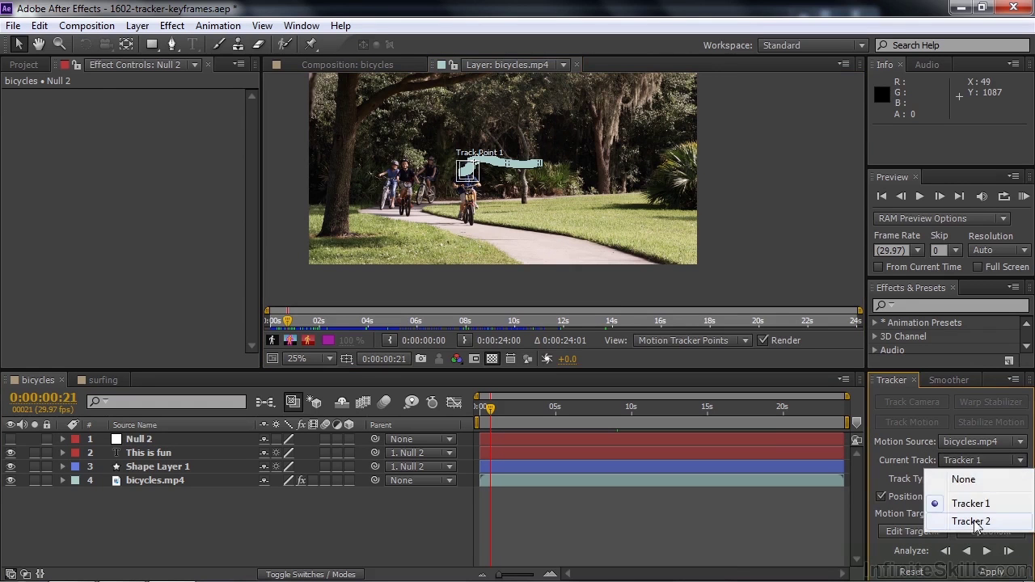
click(975, 522)
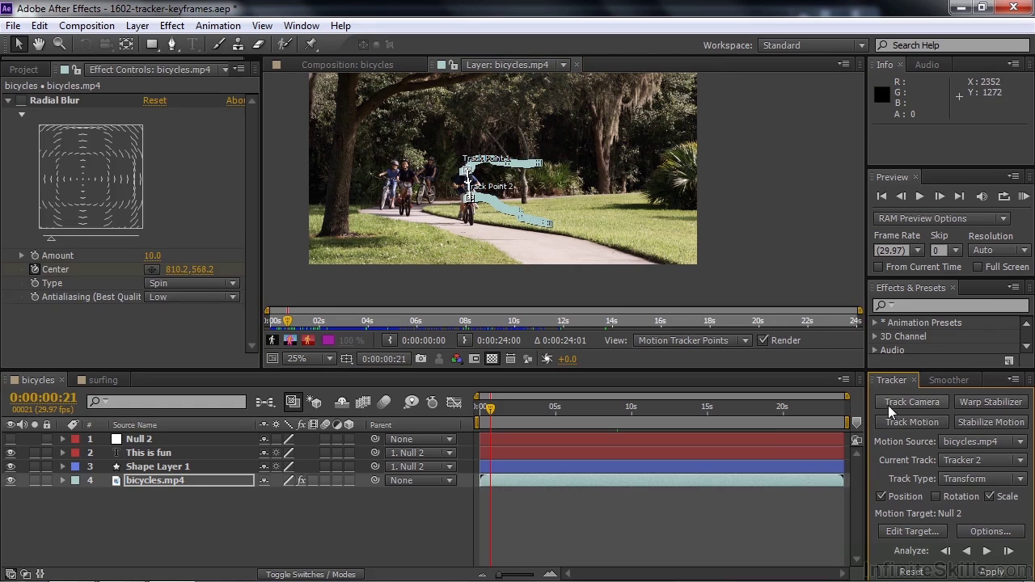
Set Null 2 as the motion target and apply the track in X and Y.
click(903, 531)
click(639, 277)
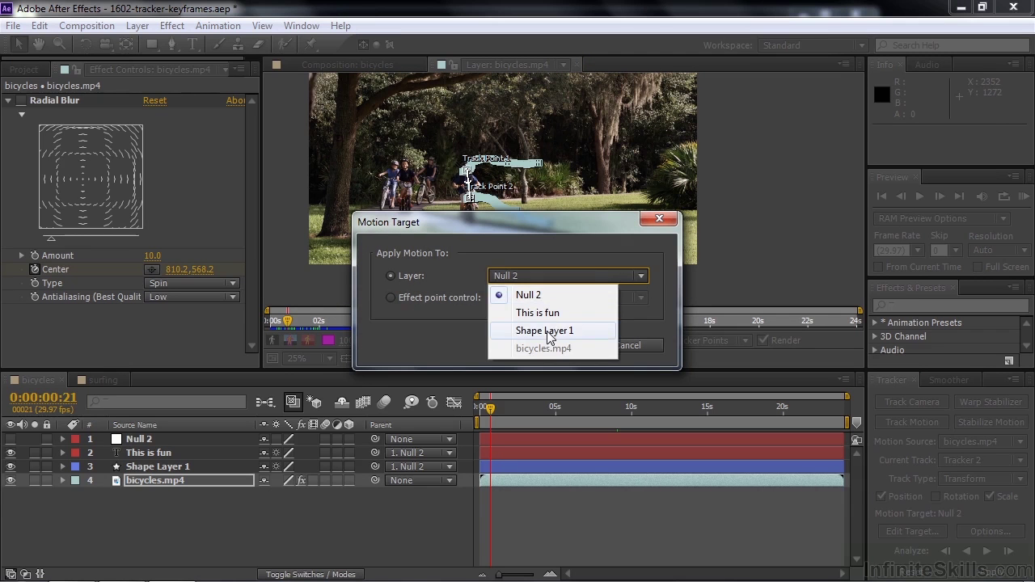
click(562, 296)
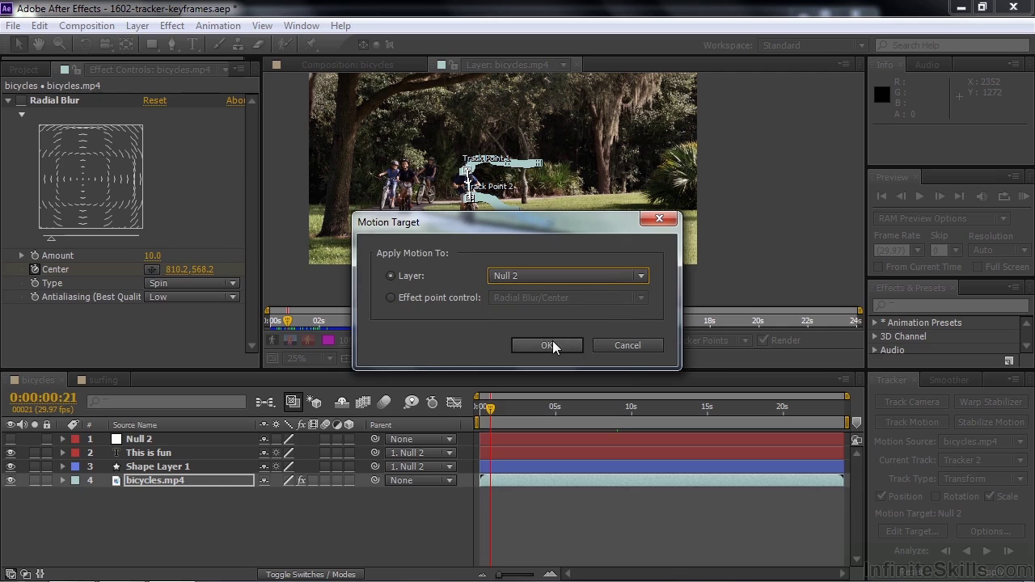
click(549, 346)
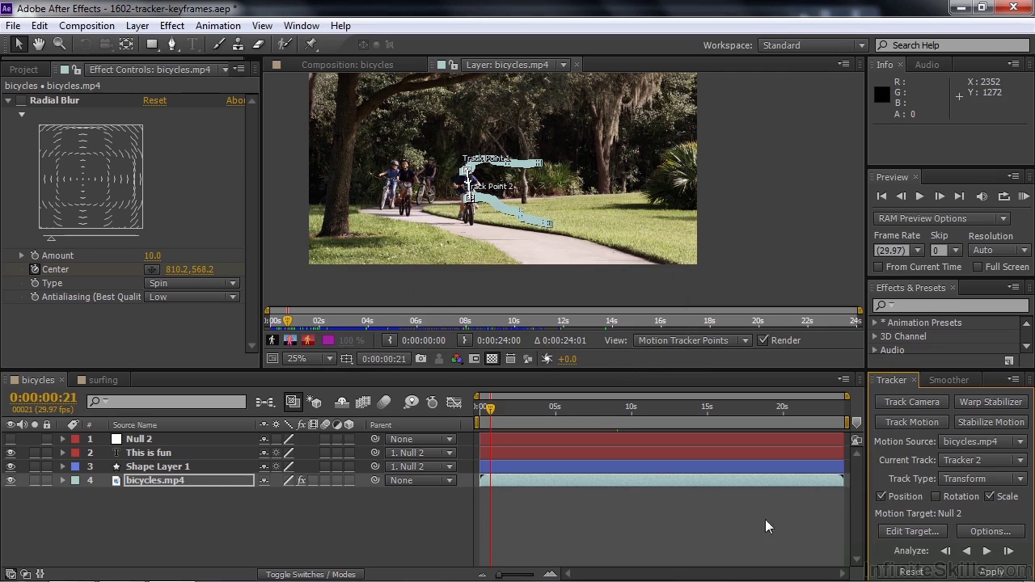
click(976, 573)
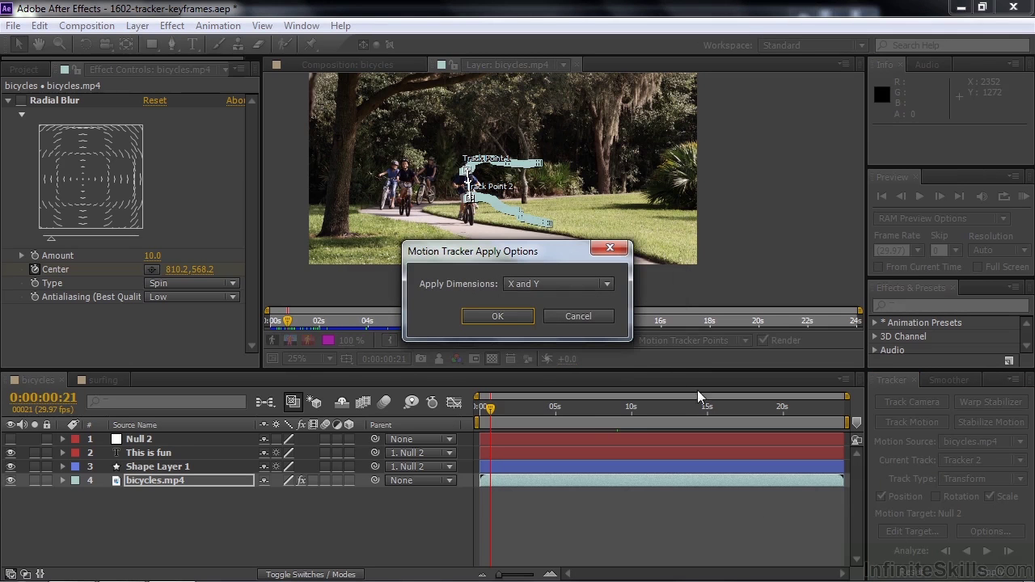
click(487, 315)
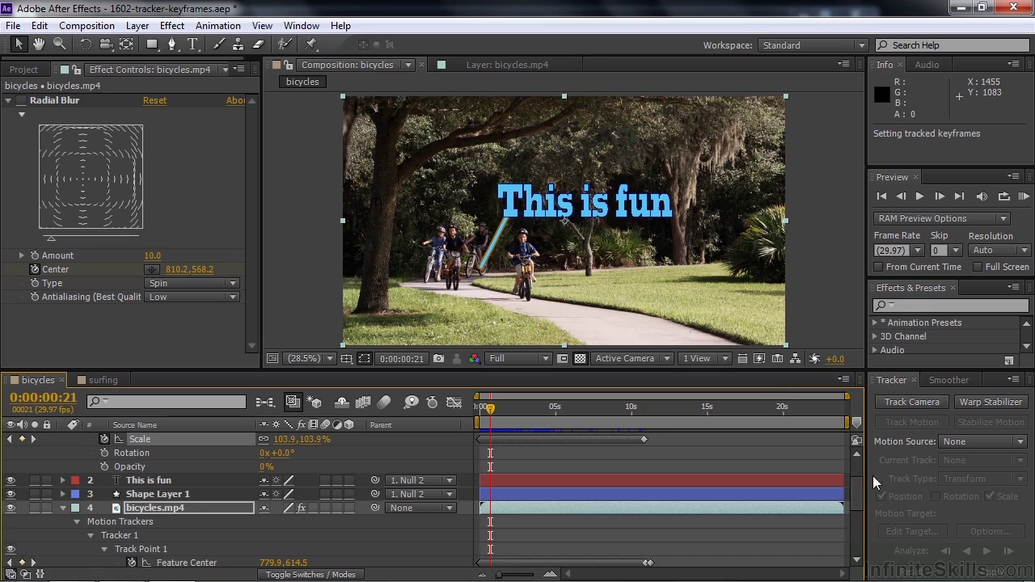
Set Null 2's Anchor Point to -199.0,172.0 to move the text up and right.
scroll(857, 499, up, 3)
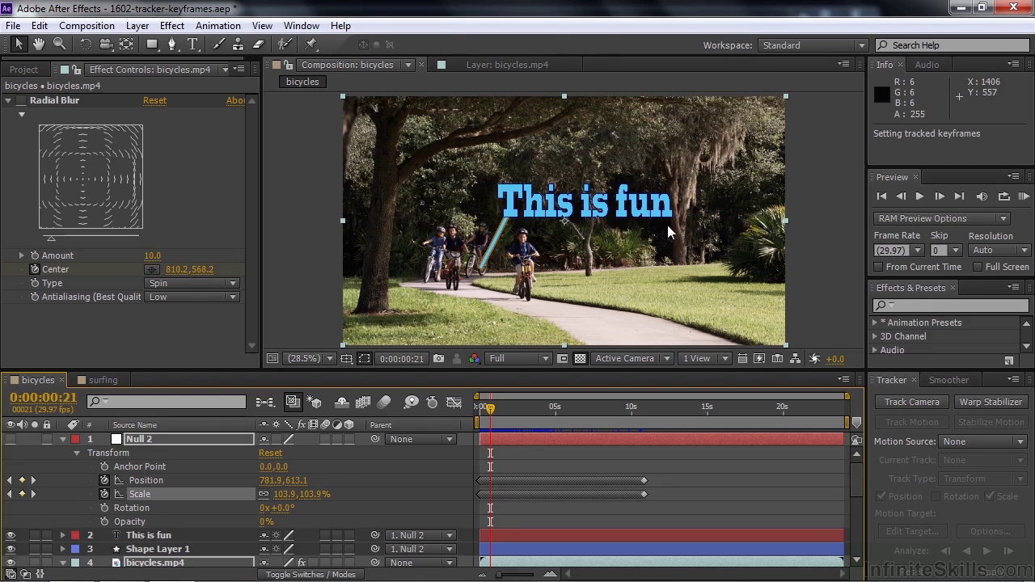
drag(260, 473, 241, 460)
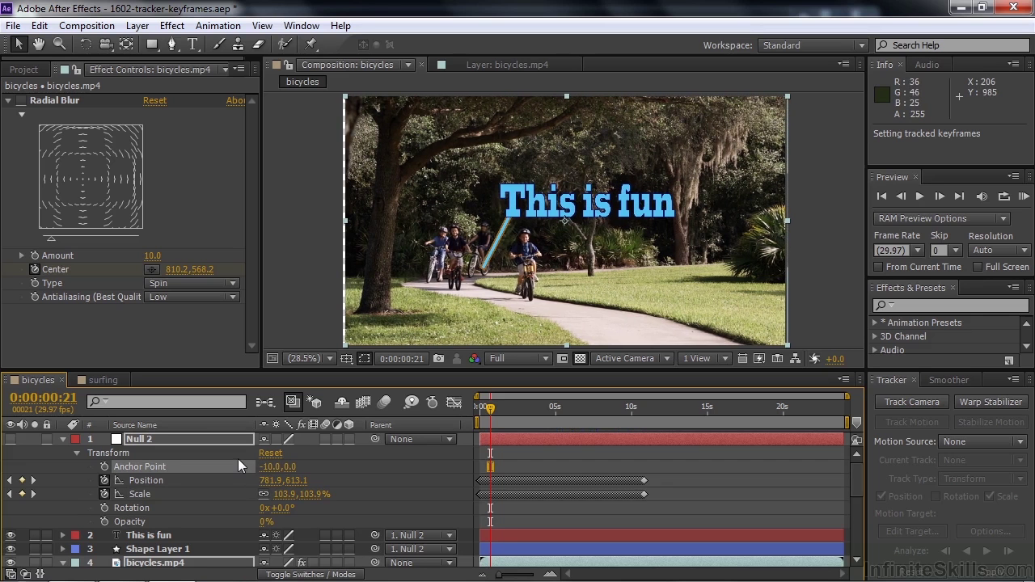
key(ctrl+z)
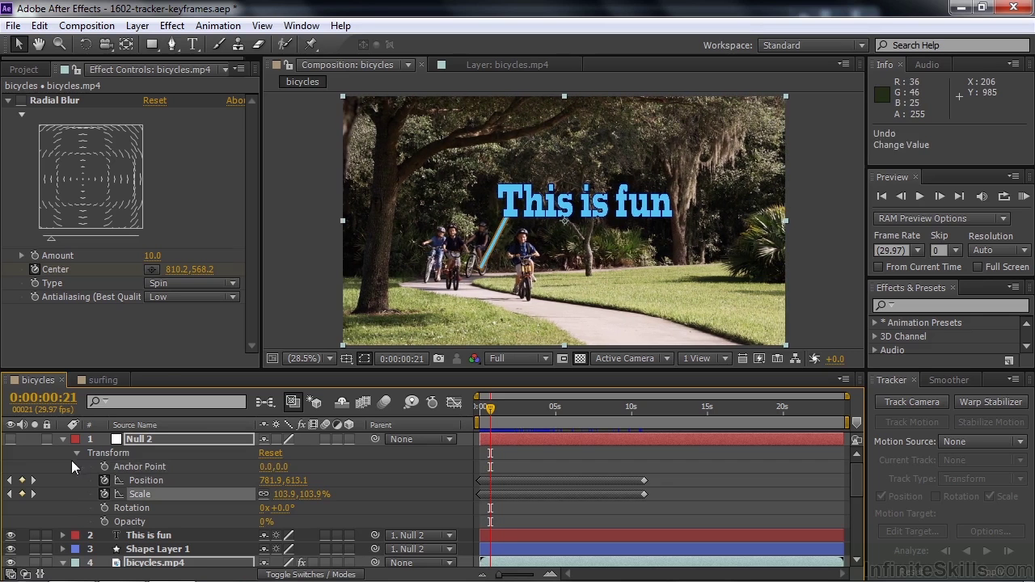
click(72, 460)
click(122, 441)
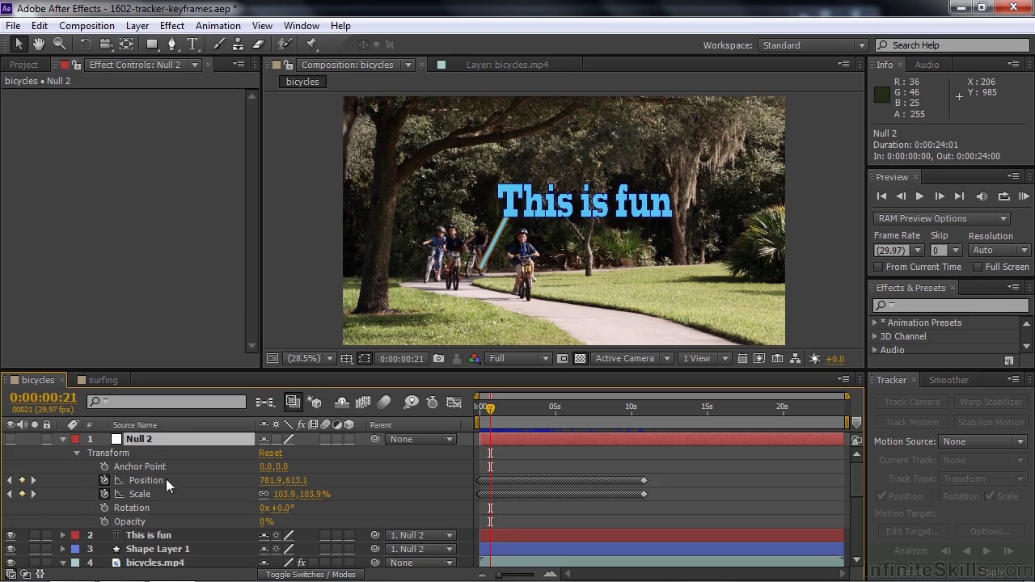
drag(263, 473, 108, 474)
drag(295, 466, 436, 463)
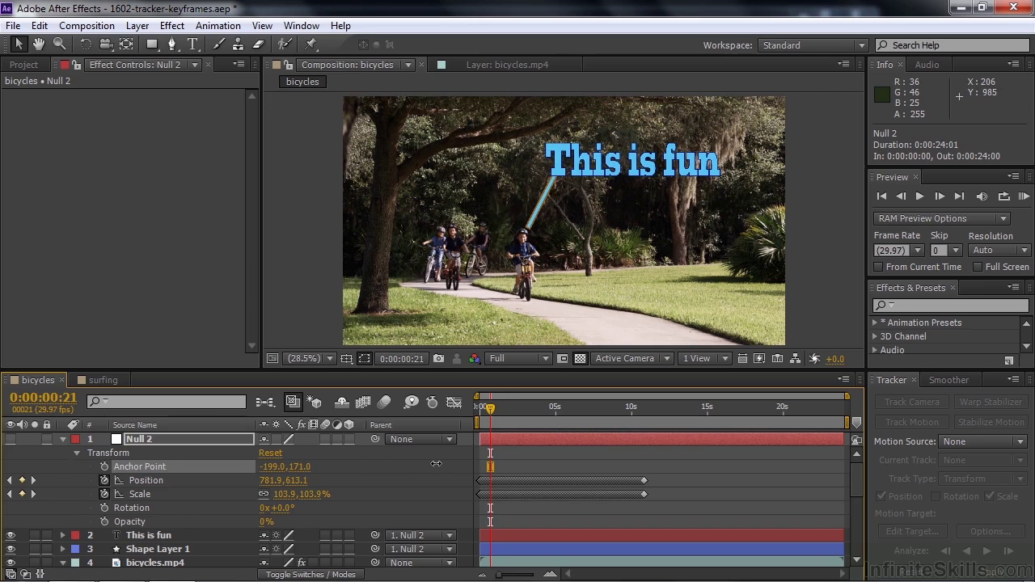
Check the text placement across the clip and select Null 2's Scale keyframes.
drag(492, 412, 533, 430)
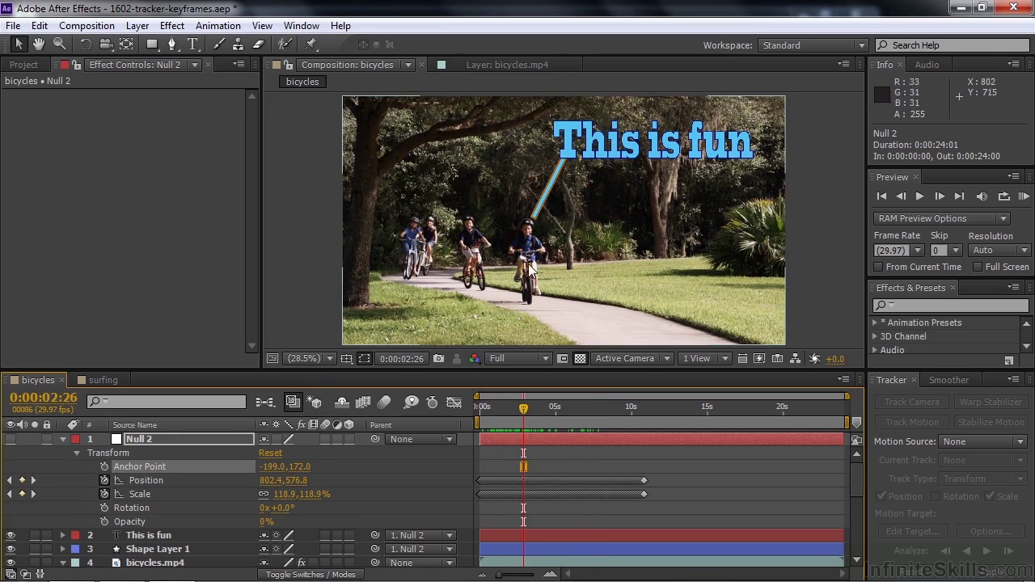
drag(524, 407, 470, 418)
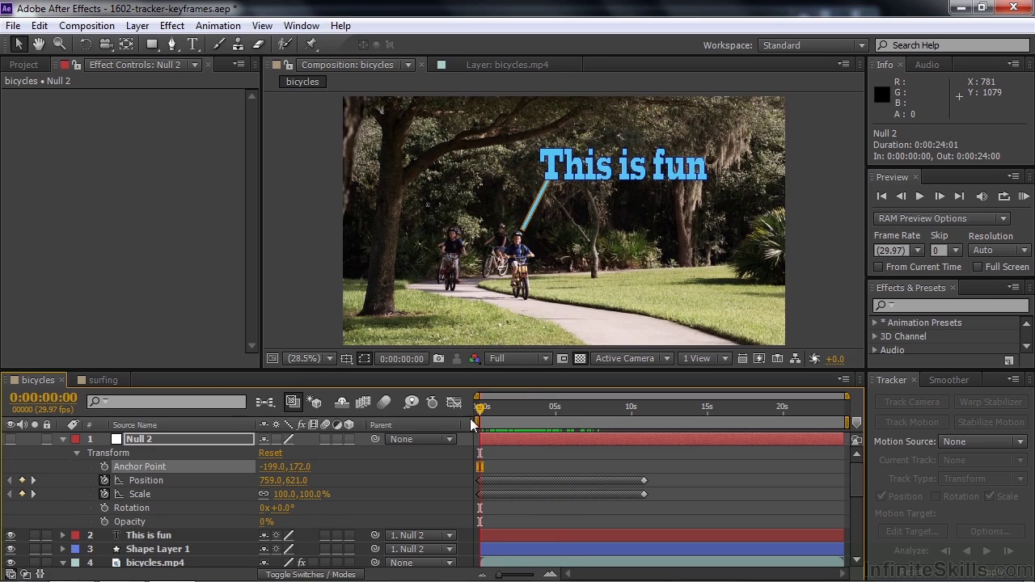
click(141, 495)
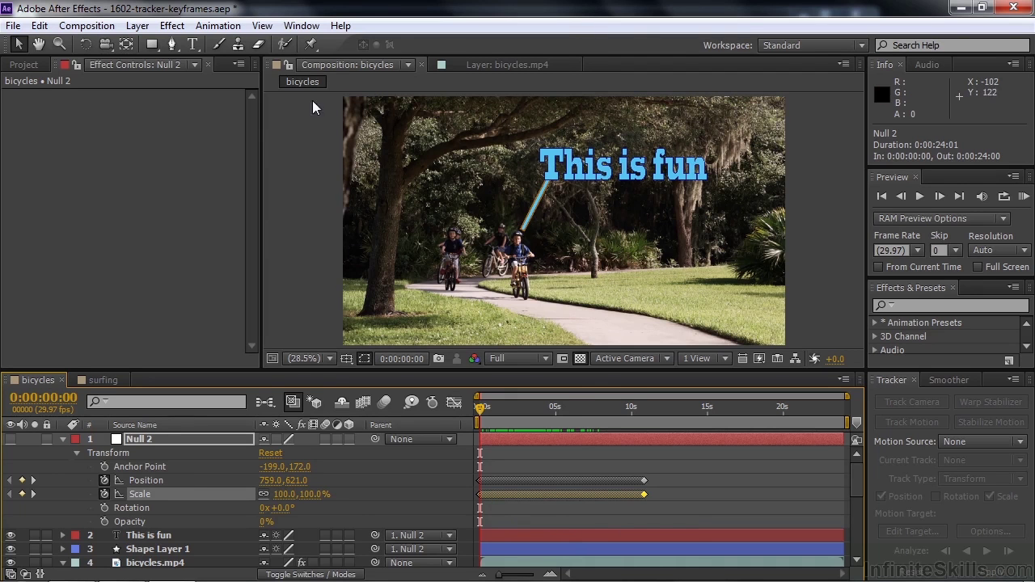
Smooth Null 2's Scale keyframes with the Smoother at Tolerance 10.
click(302, 26)
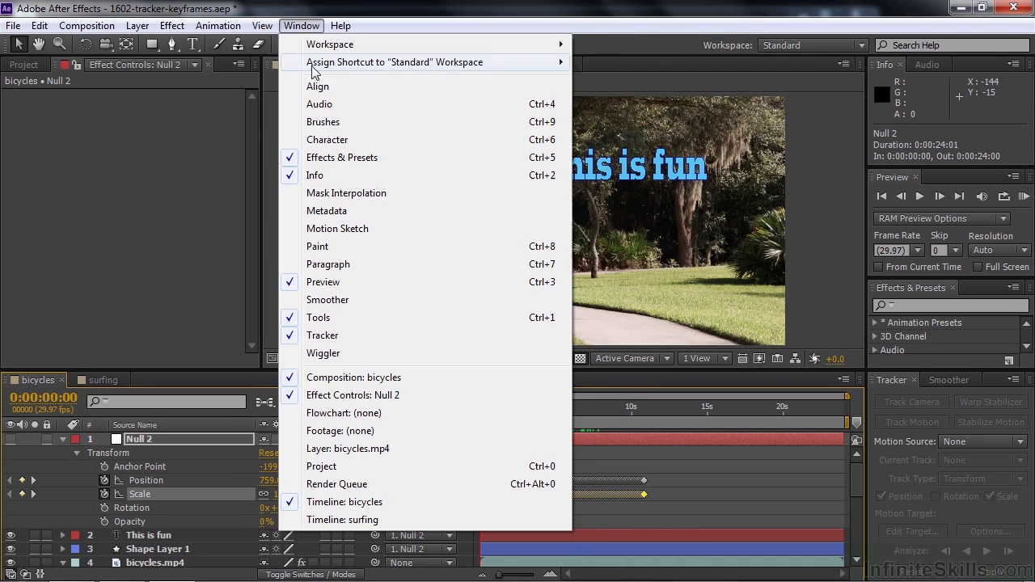
click(337, 301)
drag(966, 435, 952, 436)
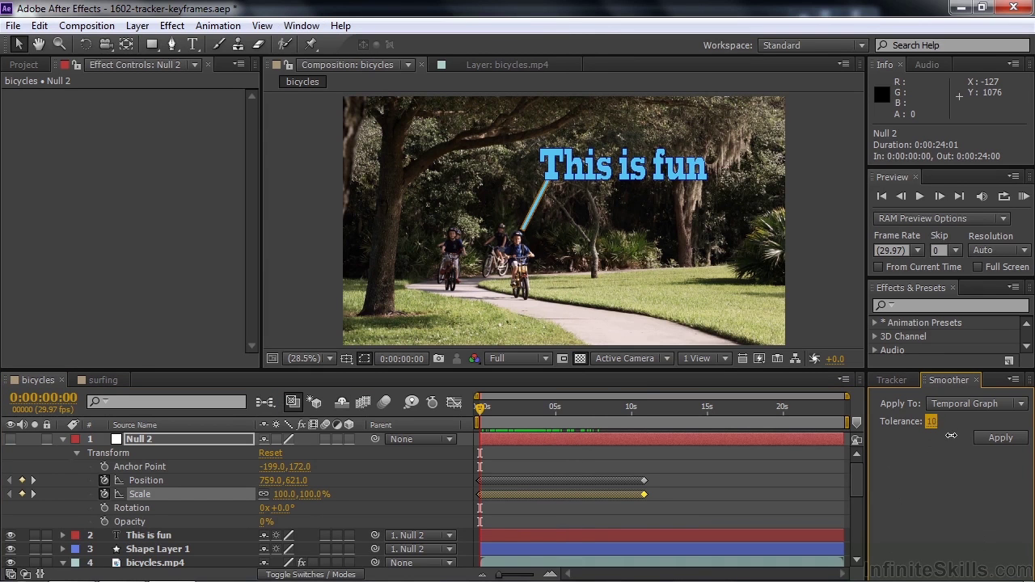
click(1001, 439)
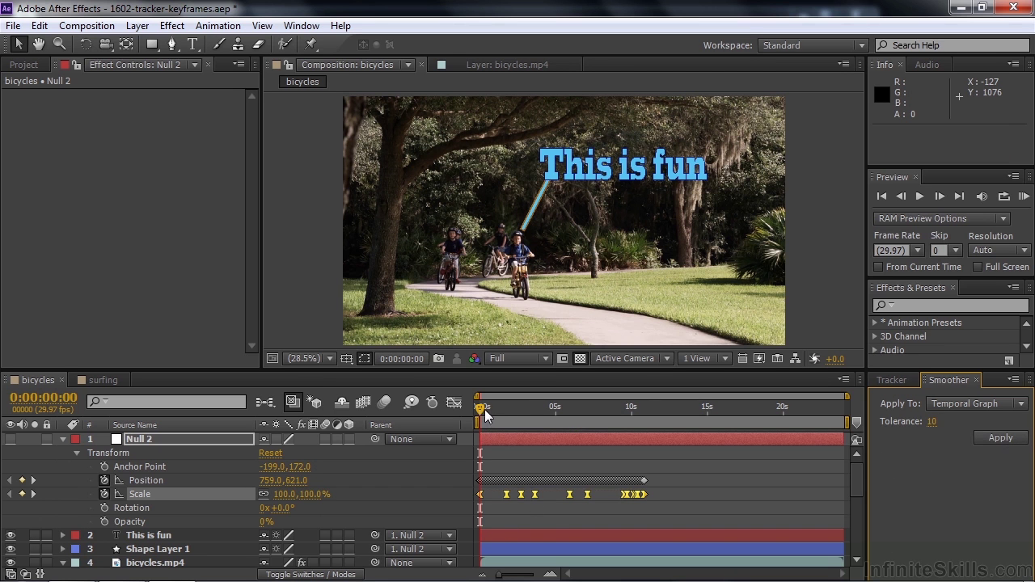
mouse_move(482, 408)
mouse_down()
mouse_move(528, 407)
mouse_move(484, 407)
mouse_up()
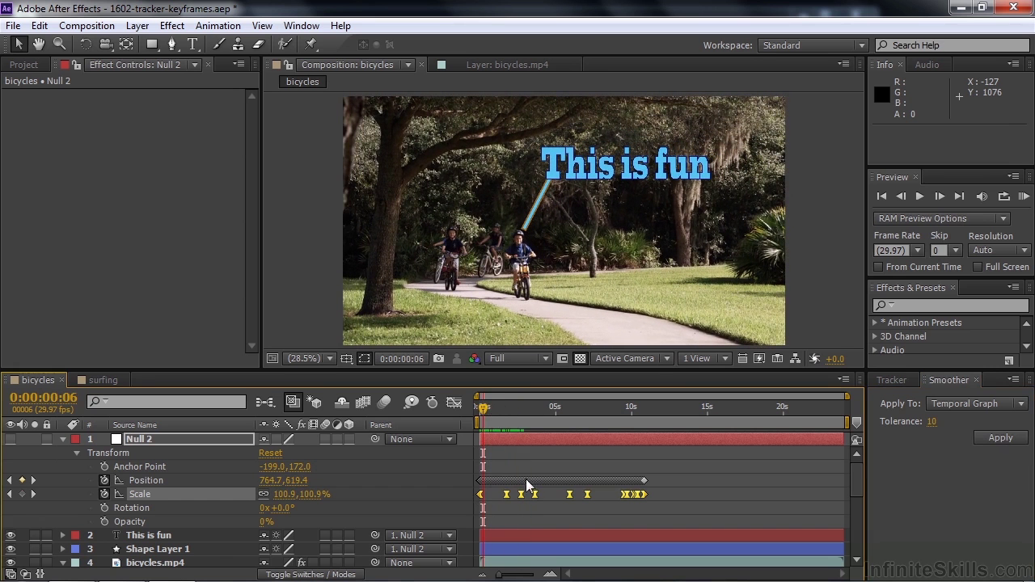
Delete the intermediate Scale keyframes, leaving only the first and last.
click(581, 510)
drag(638, 508, 499, 489)
key(Delete)
drag(484, 409, 509, 408)
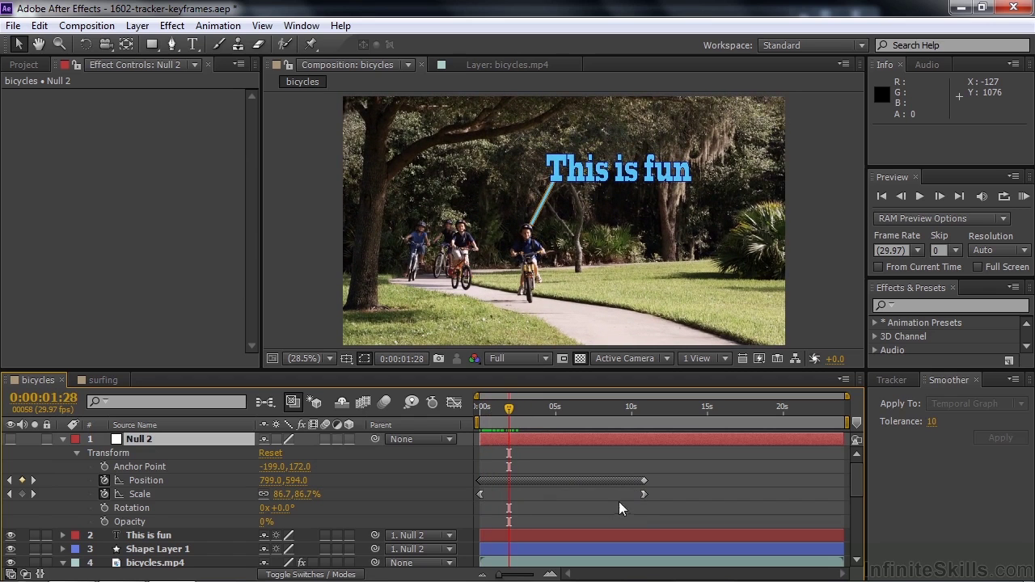
Set both Scale keyframes to Linear temporal interpolation.
right_click(481, 495)
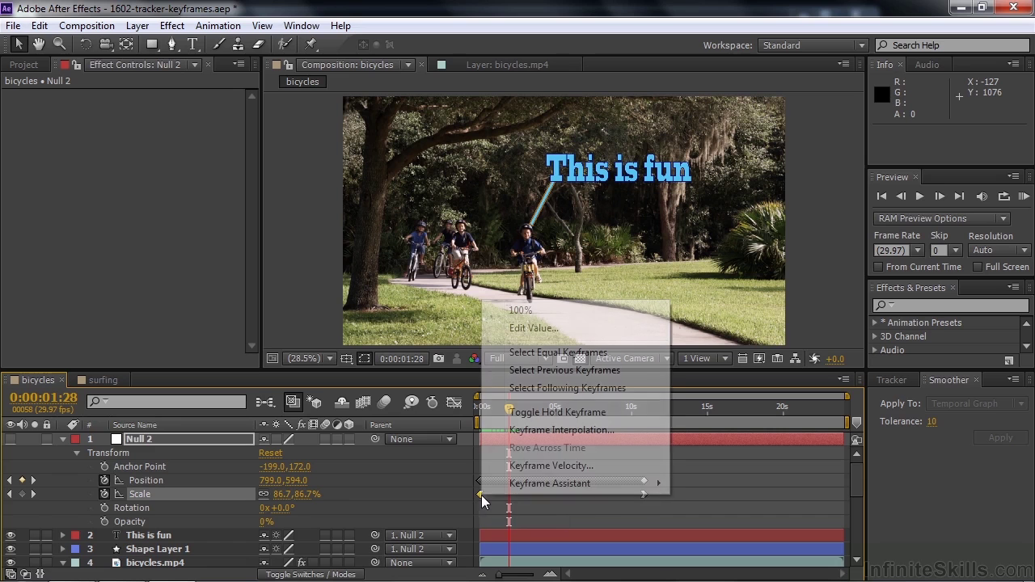
click(536, 433)
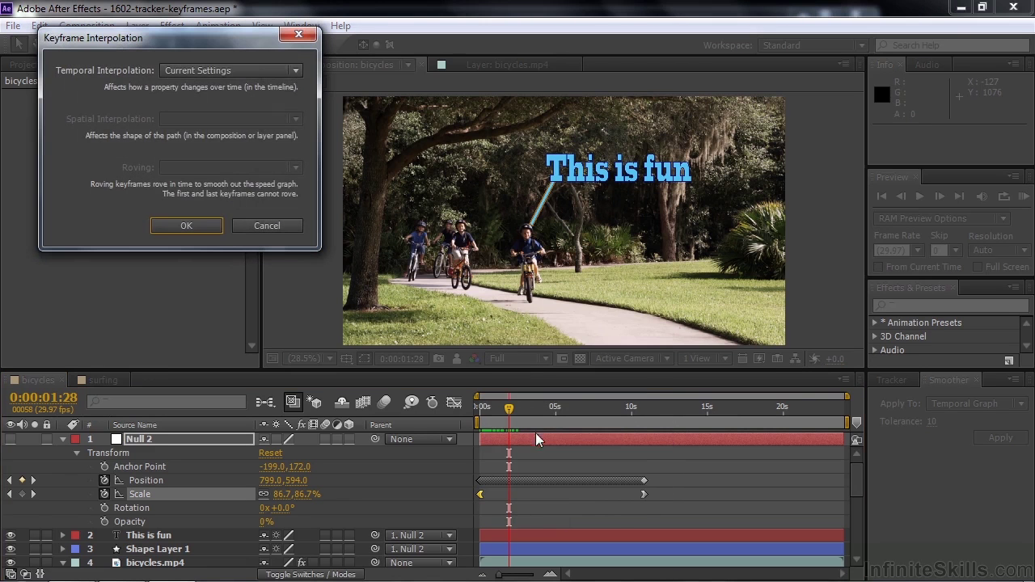
click(291, 73)
click(215, 110)
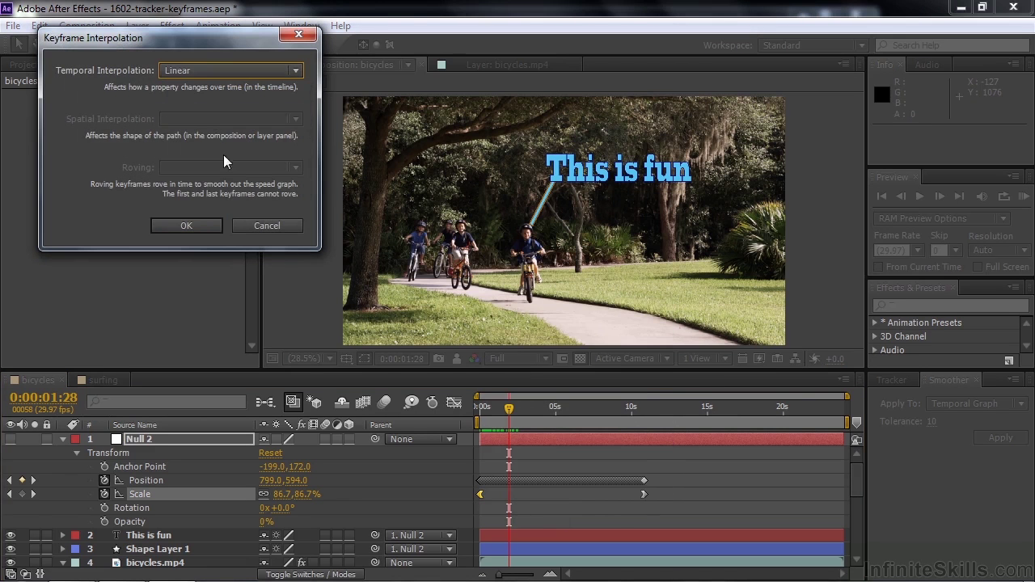
click(195, 220)
right_click(644, 494)
click(695, 429)
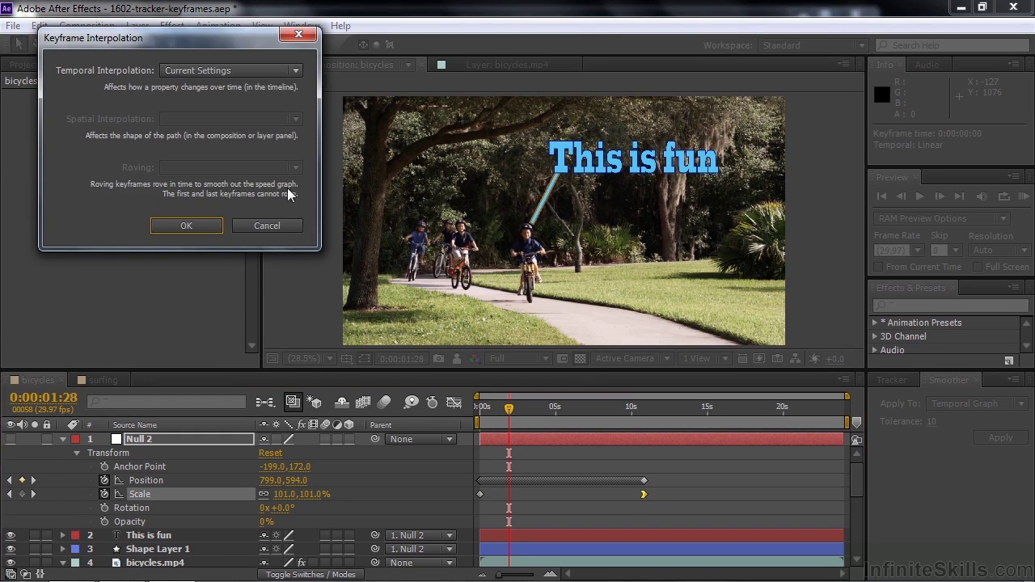
click(290, 76)
click(219, 114)
click(186, 226)
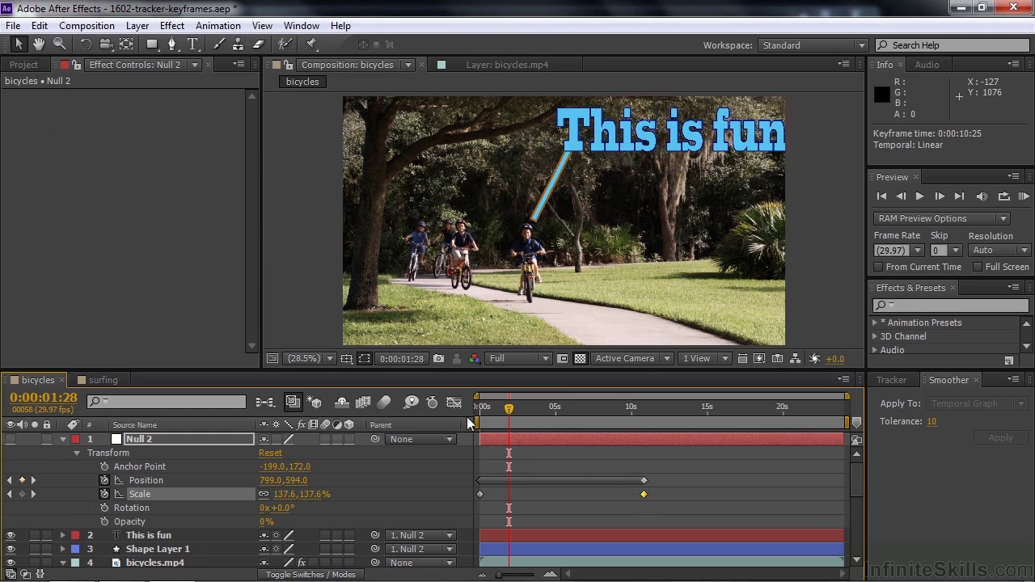
Set Null 2's Scale to 54% at 0s and 253.6% at 10:25.
drag(508, 413, 664, 427)
key(Home)
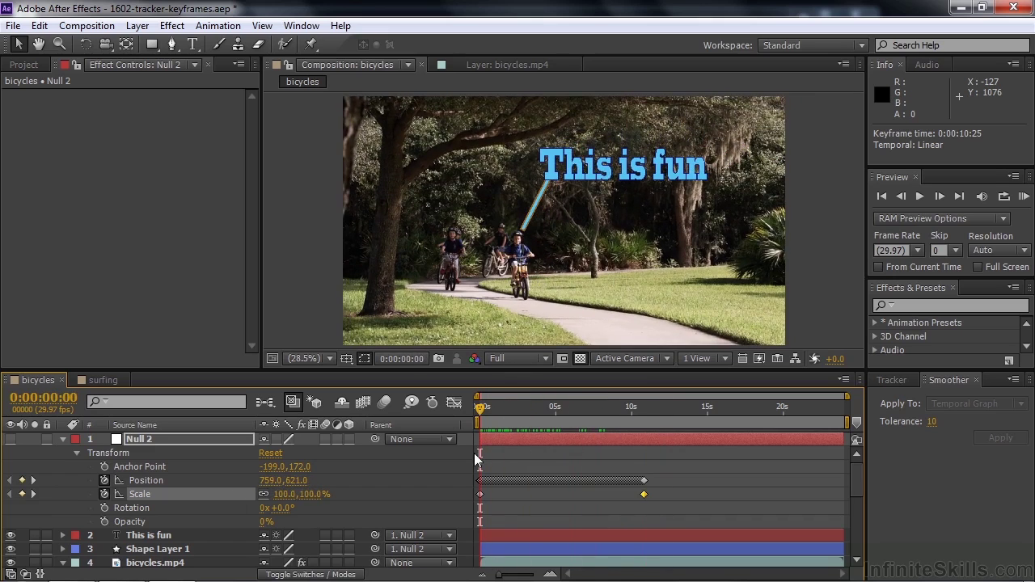
drag(281, 502, 246, 502)
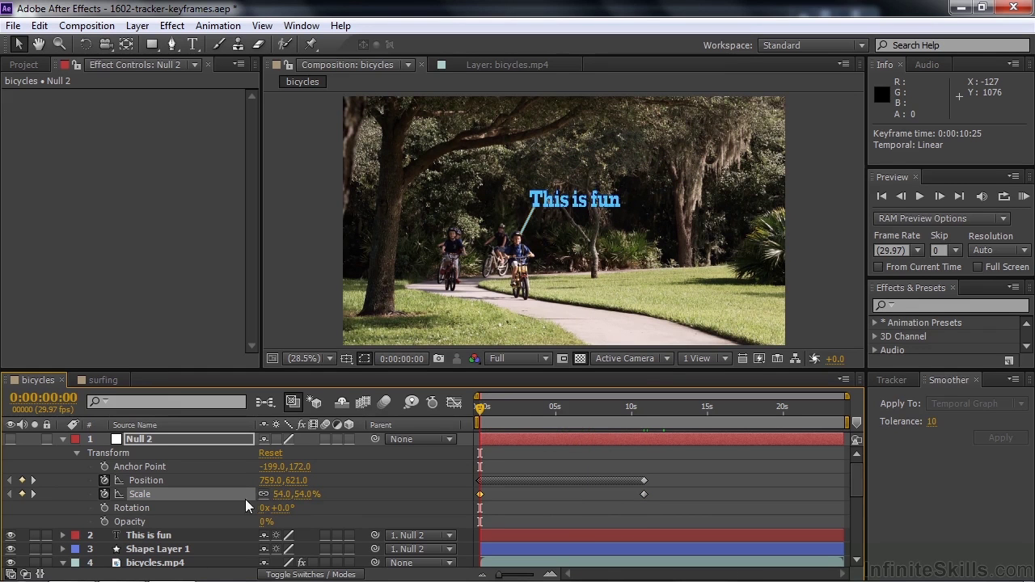
click(33, 493)
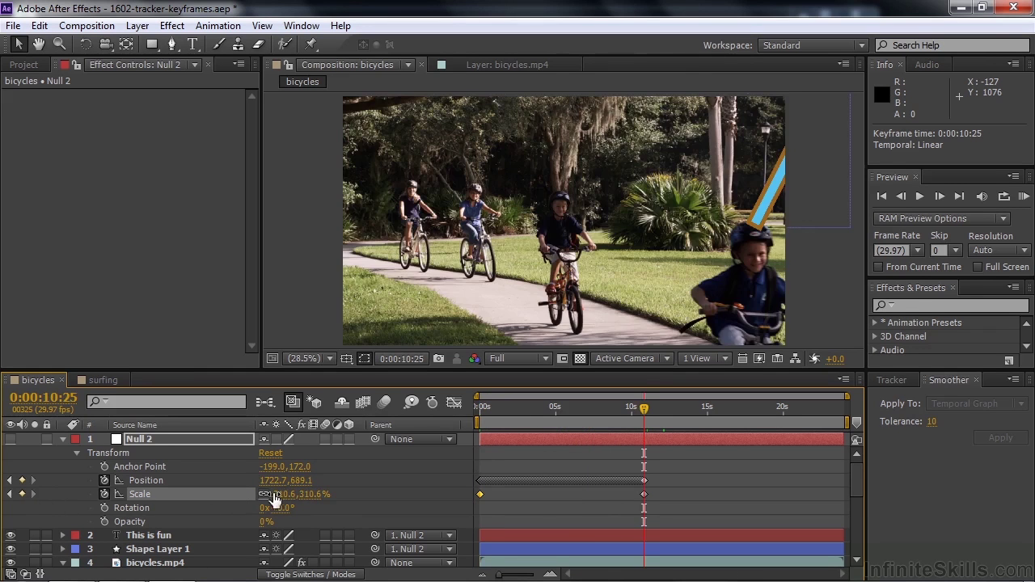
drag(274, 497, 208, 501)
drag(643, 407, 470, 419)
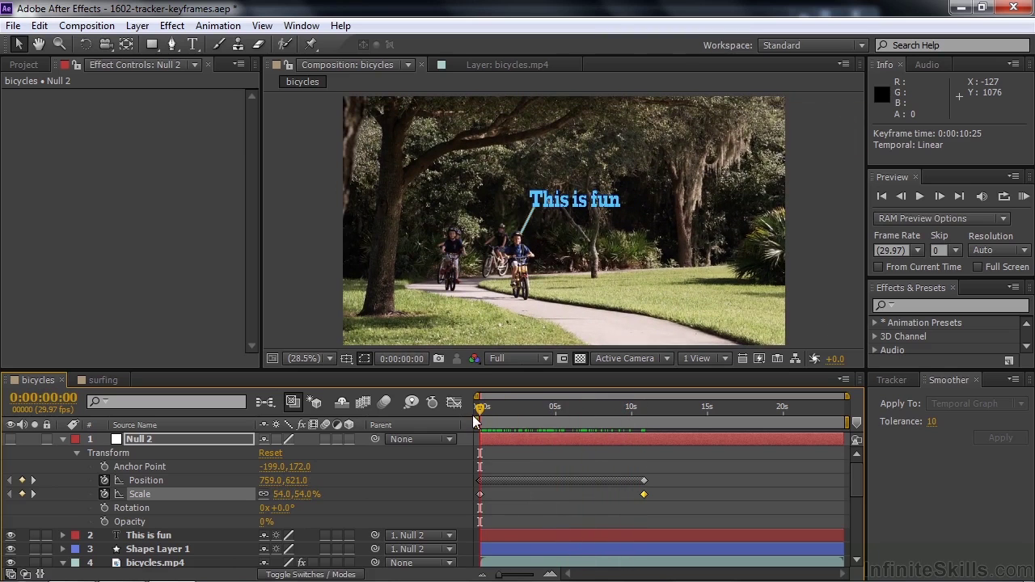
In the surfing comp, show Shape Layer 1 and make it an adjustment layer.
click(98, 379)
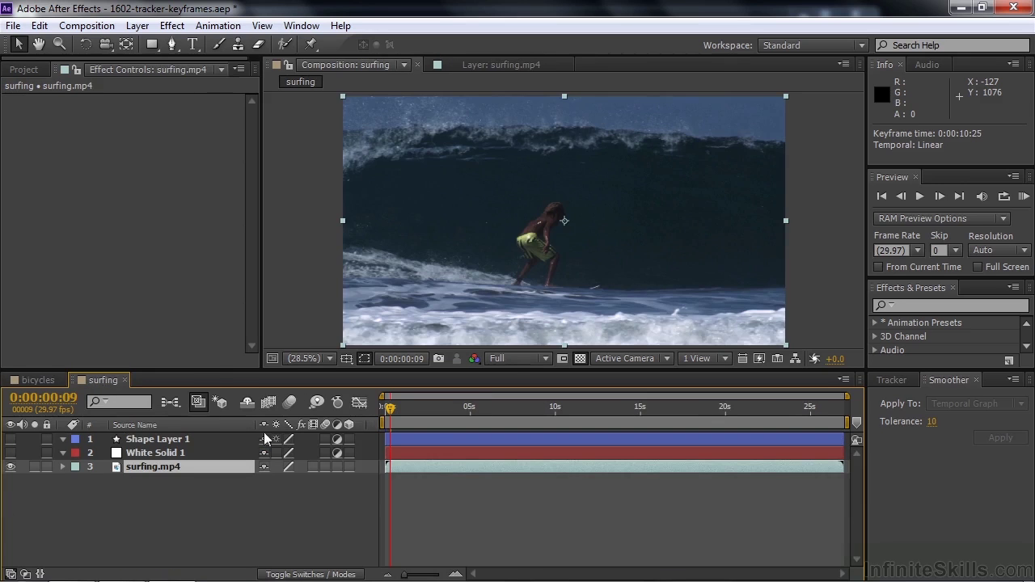
mouse_move(392, 409)
mouse_down()
mouse_move(464, 418)
mouse_move(384, 417)
mouse_up()
click(172, 442)
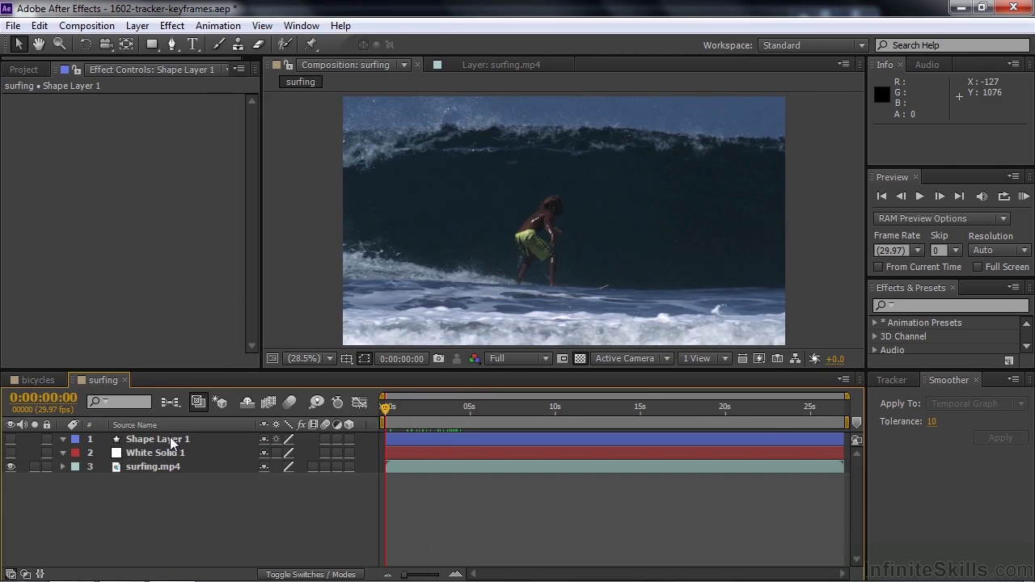
click(10, 440)
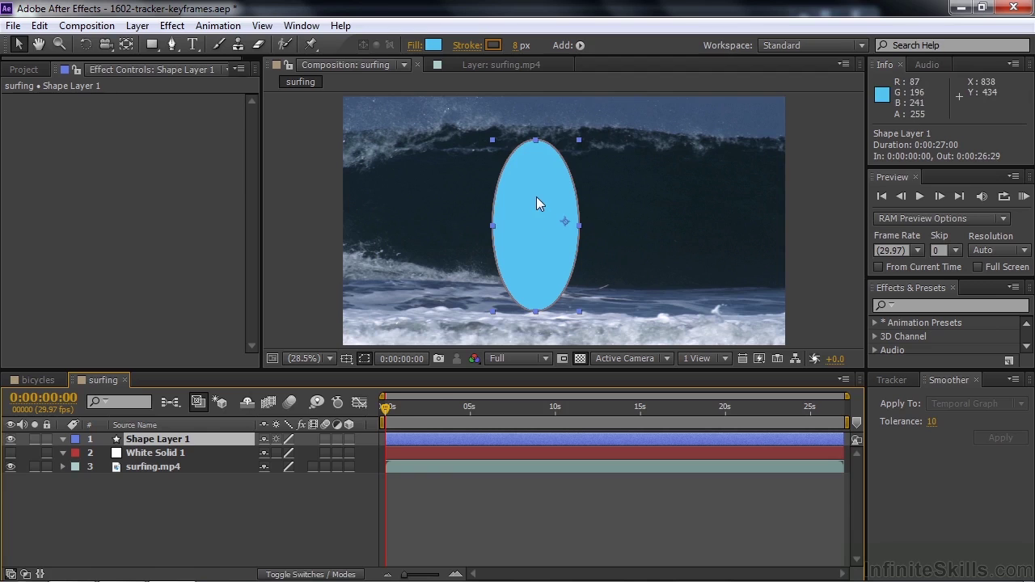
click(338, 441)
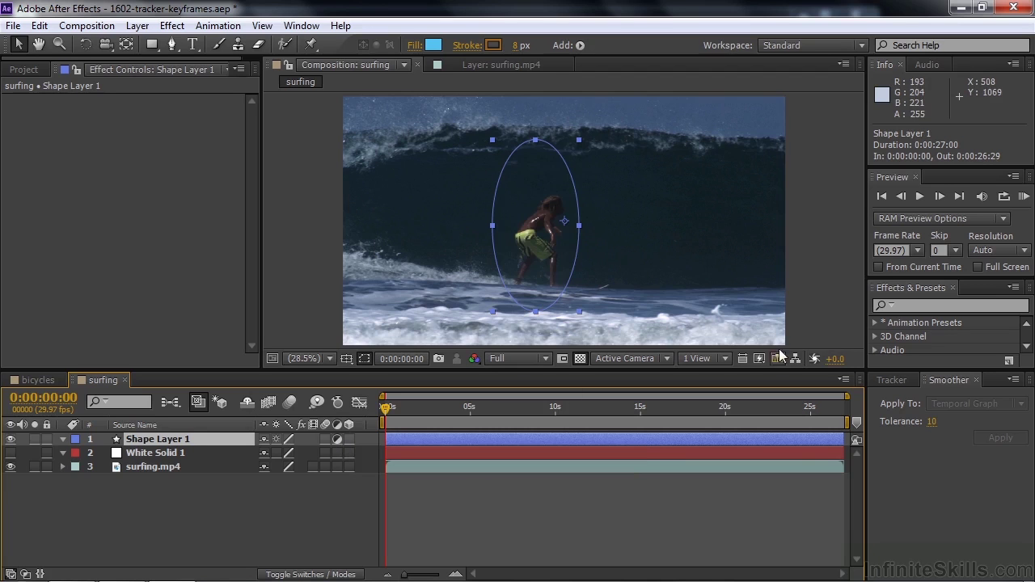
click(907, 304)
Apply Hue/Saturation to Shape Layer 1 with Master Hue at 70°.
text(hue)
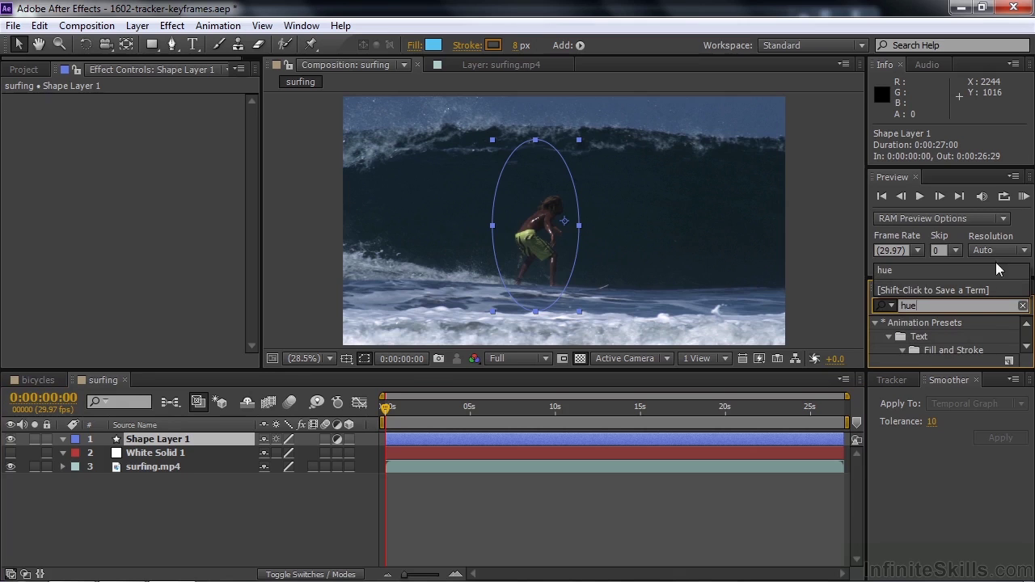
drag(982, 371, 982, 433)
drag(901, 396, 426, 498)
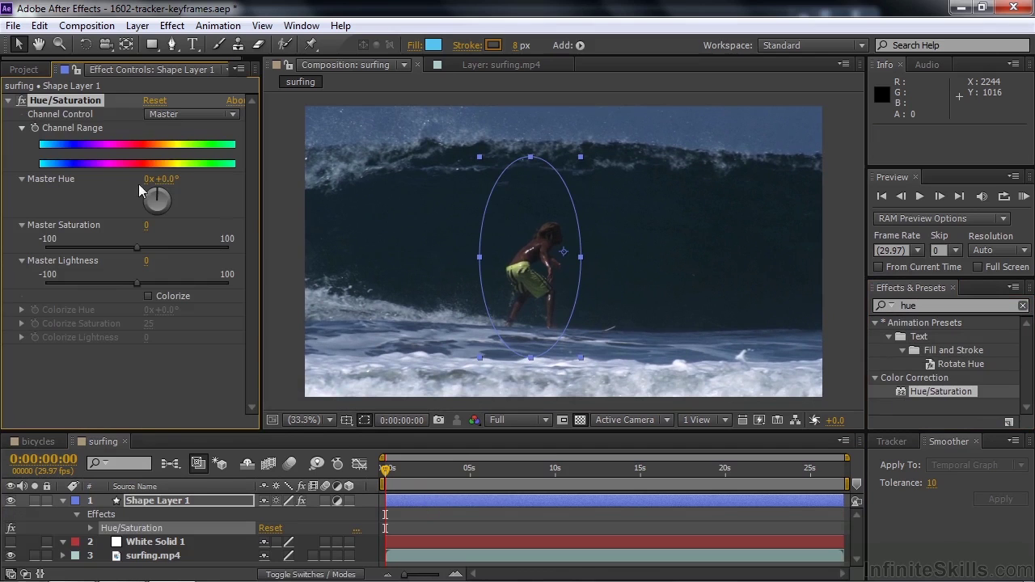
drag(171, 180, 235, 185)
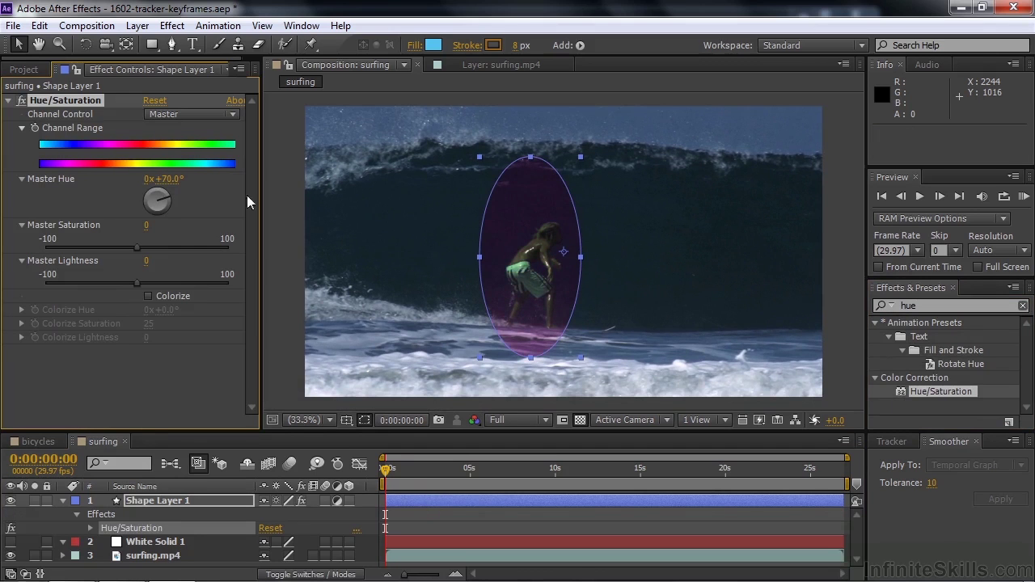
Return to the start, hide Shape Layer 1 and show White Solid 1's feathered oval.
drag(842, 434, 843, 358)
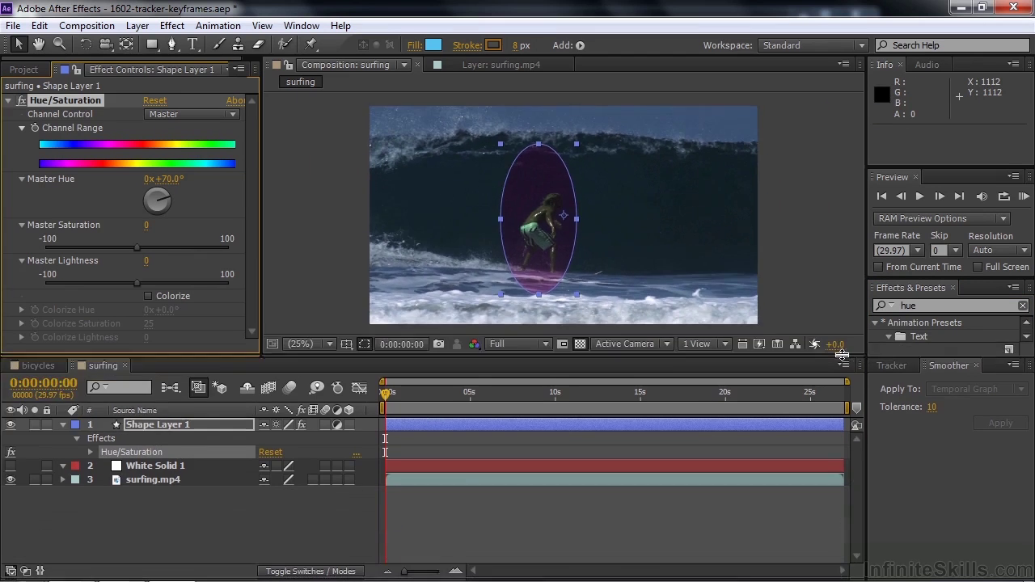
click(453, 522)
click(396, 399)
mouse_move(396, 402)
mouse_down()
mouse_move(407, 401)
mouse_move(382, 398)
mouse_up()
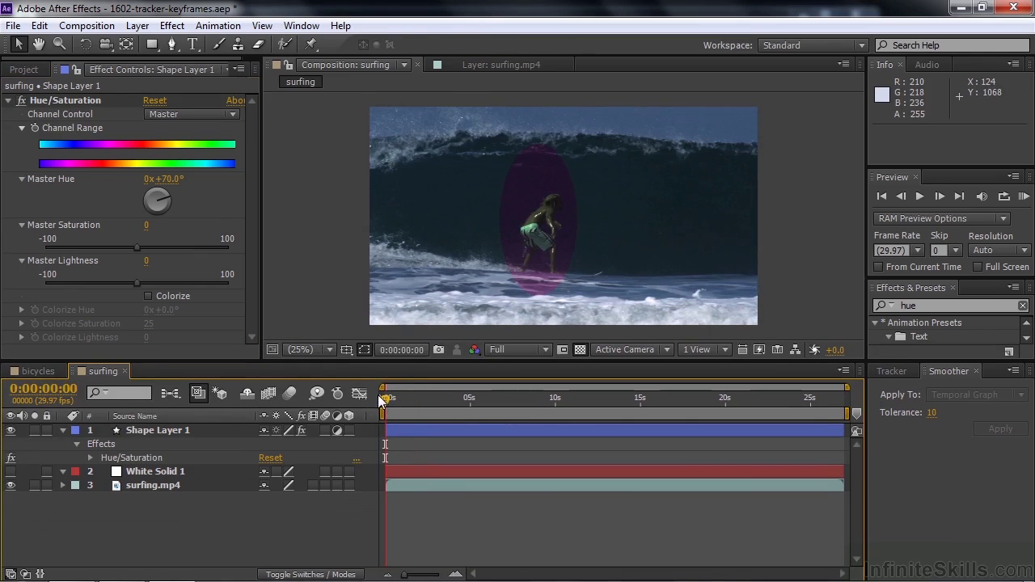
click(561, 266)
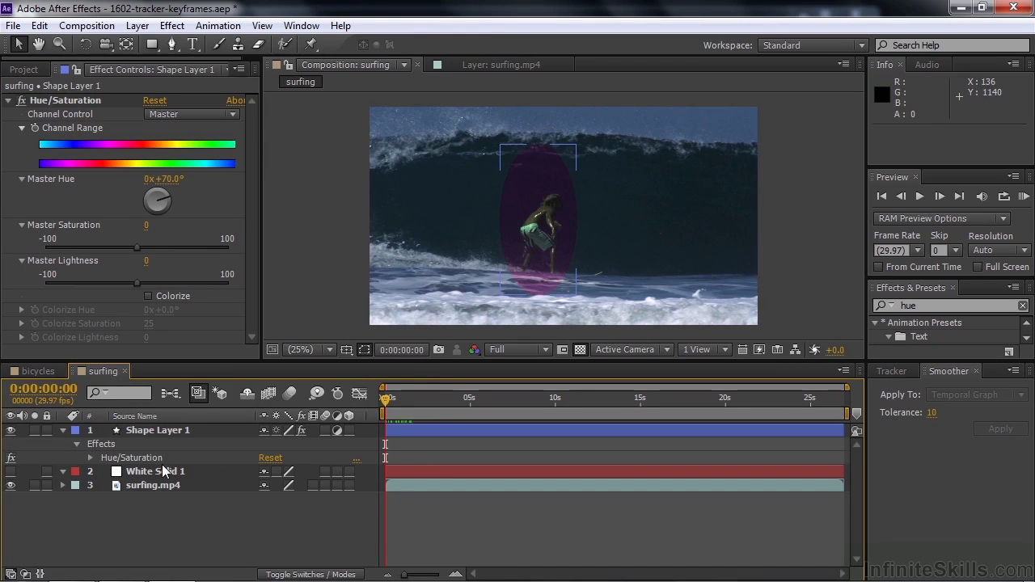
click(10, 431)
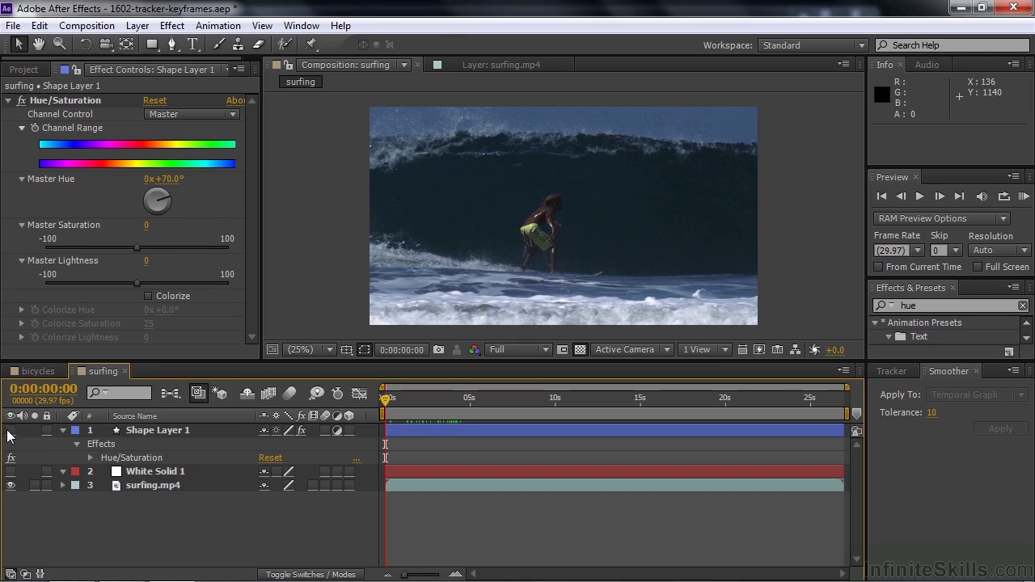
click(11, 472)
click(130, 473)
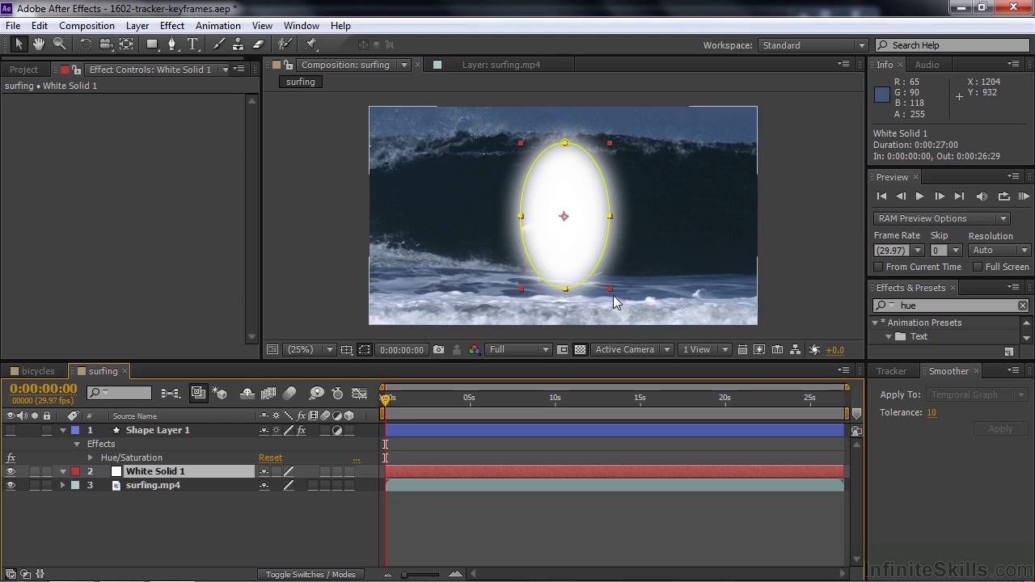
Reduce White Solid 1's Mask 1 feather from 124 to 100 pixels.
click(64, 472)
click(77, 486)
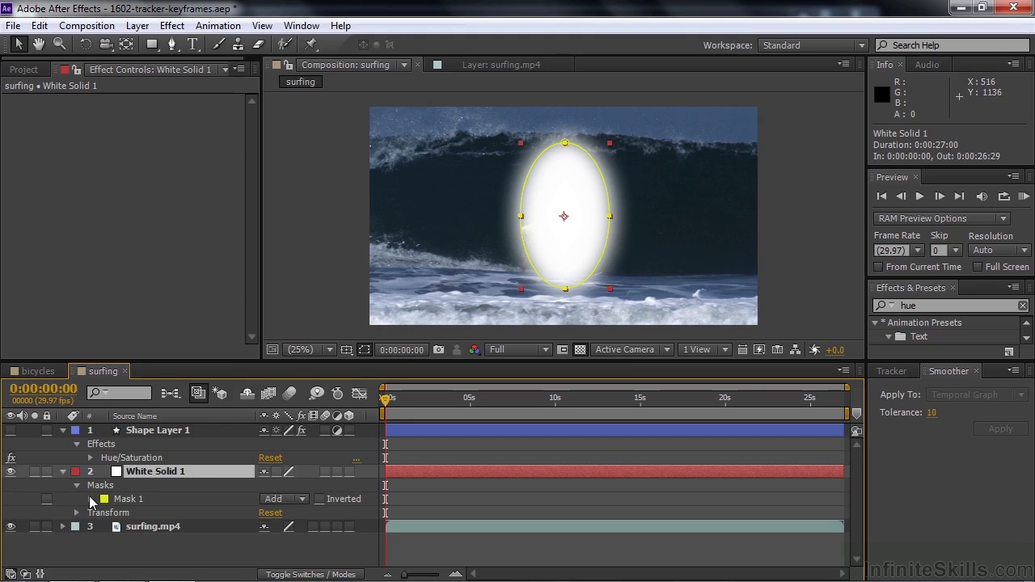
click(91, 499)
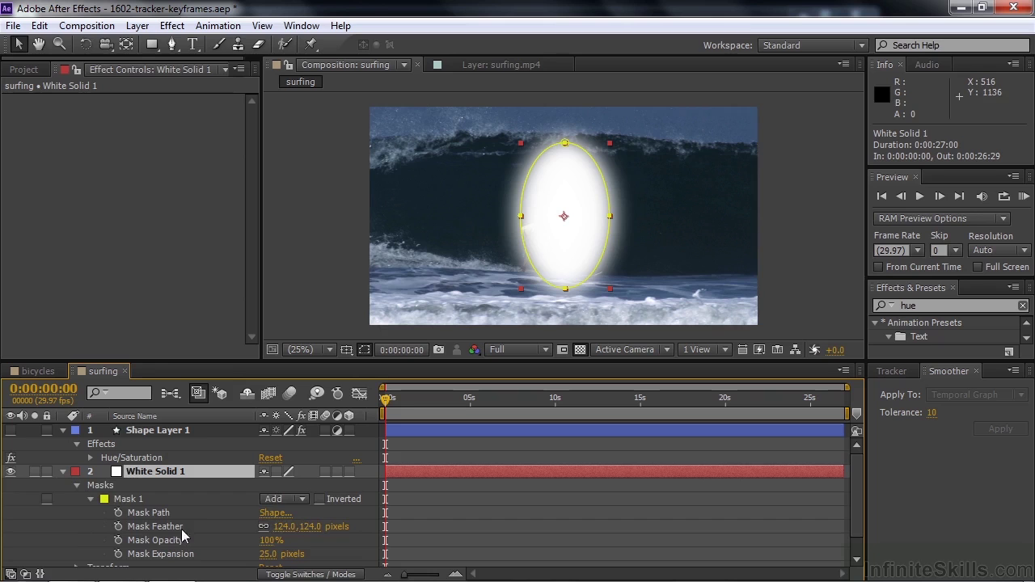
click(273, 526)
drag(273, 527, 281, 529)
Collapse the layer properties and make White Solid 1 an adjustment layer.
click(129, 500)
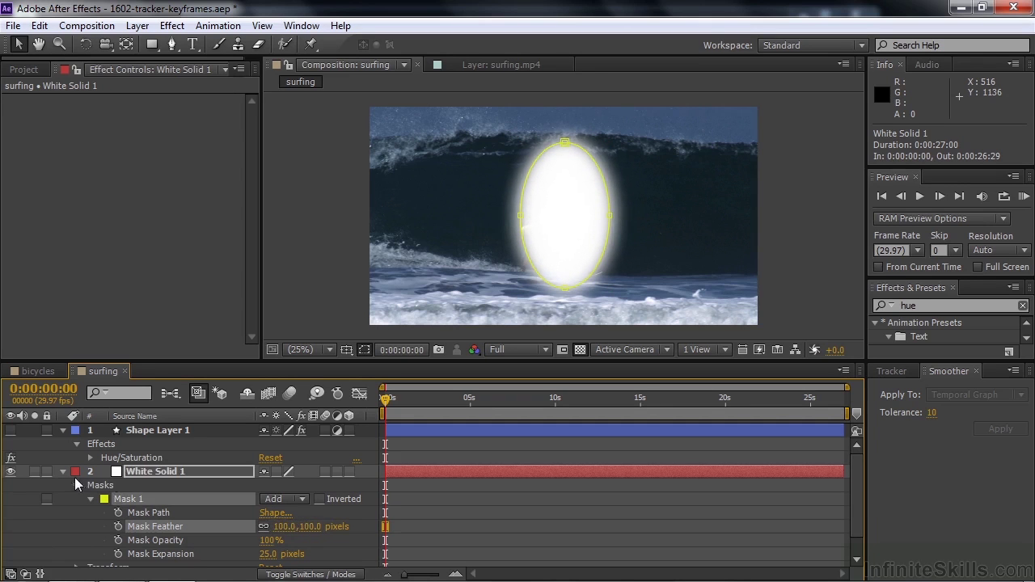
click(63, 471)
click(62, 429)
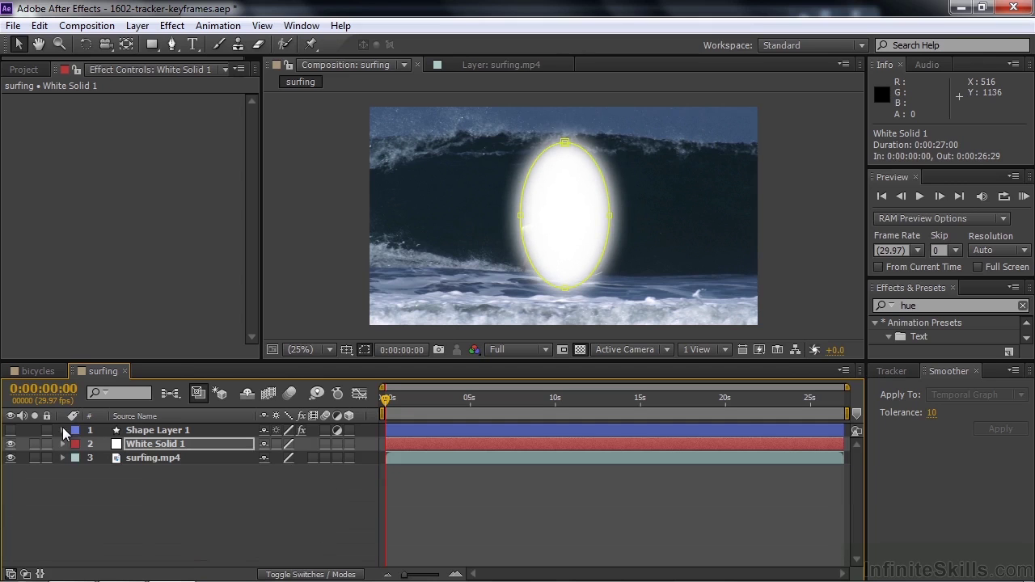
click(337, 444)
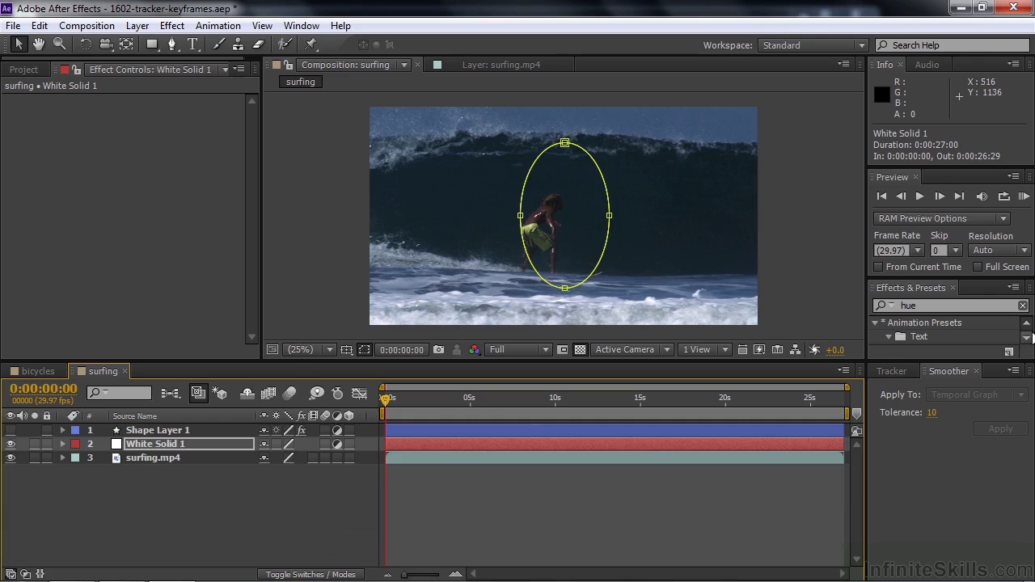
Apply Hue/Saturation to White Solid 1 with Master Hue about +57°.
click(1027, 339)
scroll(1026, 339, down, 3)
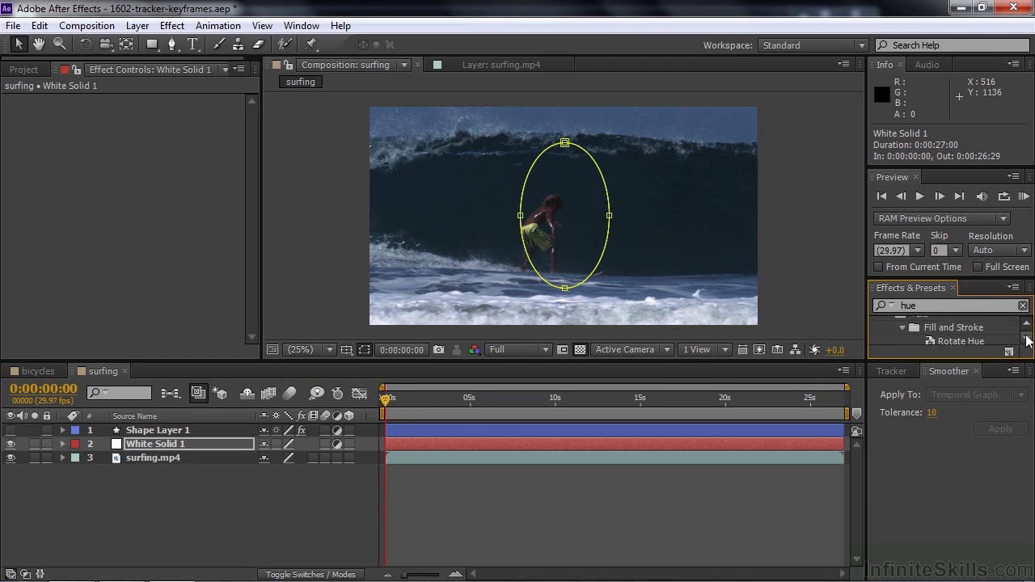
drag(985, 361, 985, 399)
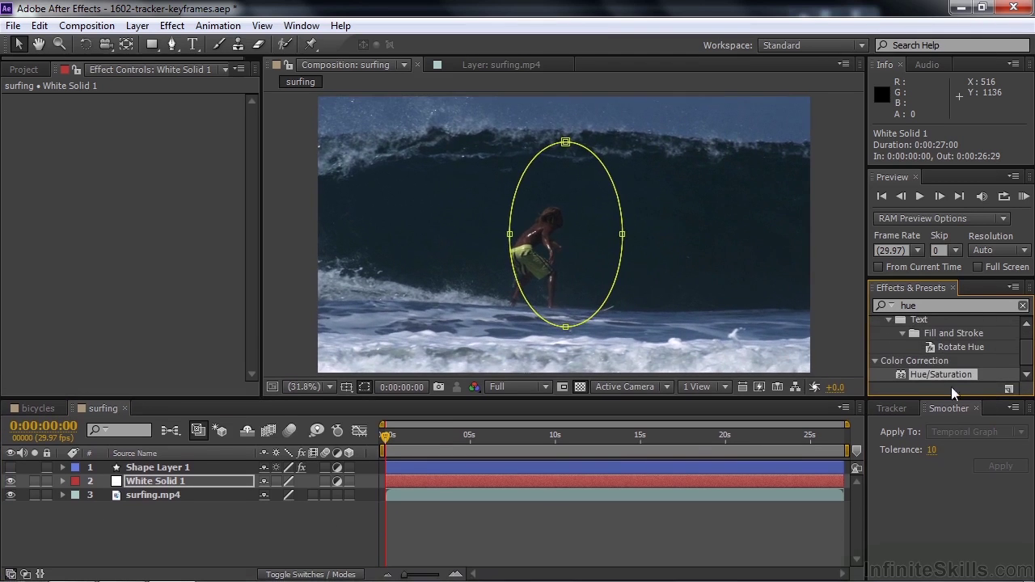
drag(901, 372, 477, 489)
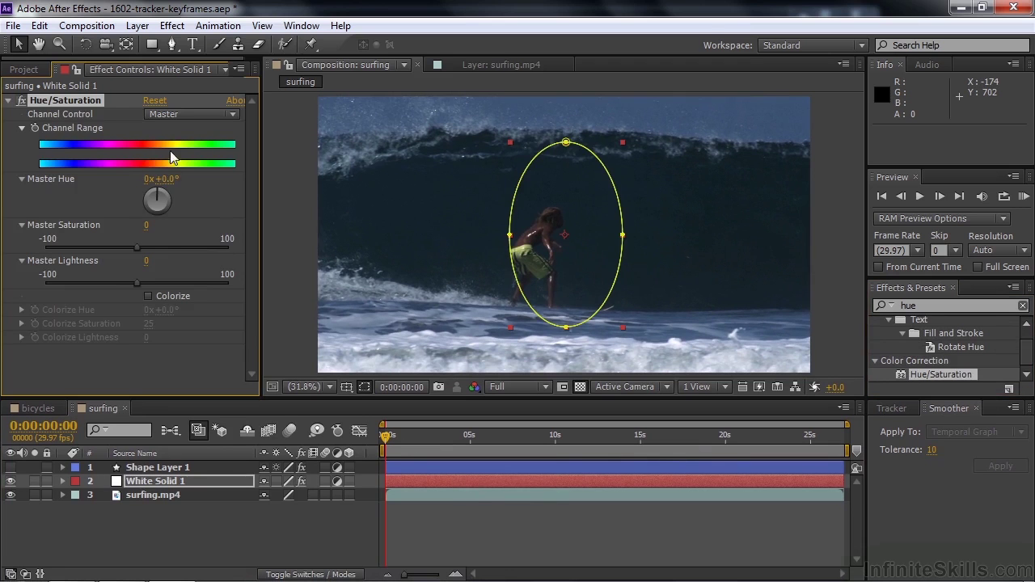
drag(166, 182, 222, 186)
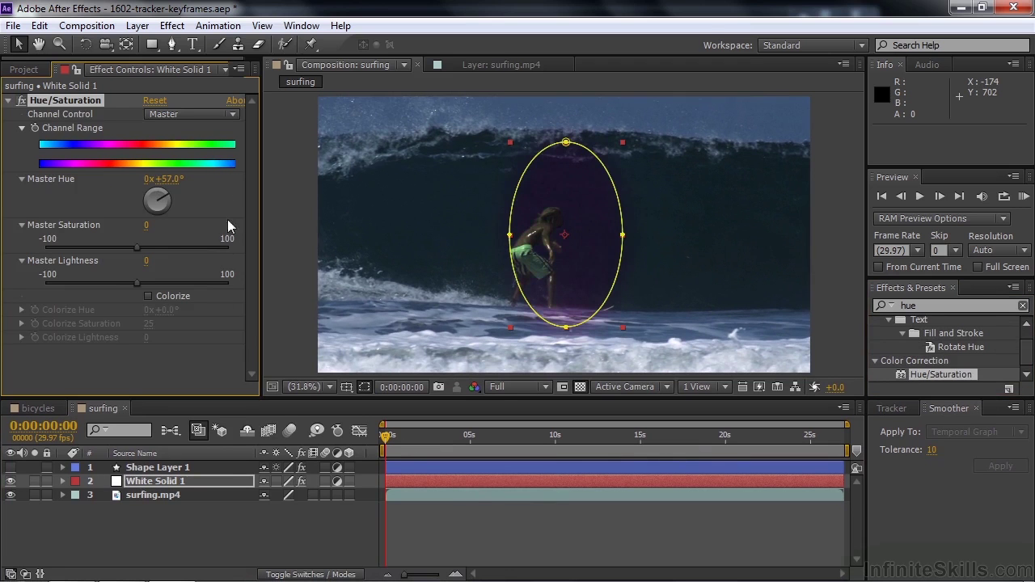
Deselect the solid, scrub ahead and play a preview of the comp.
click(235, 525)
mouse_move(387, 436)
mouse_down()
mouse_move(461, 435)
mouse_move(389, 436)
mouse_up()
key(space)
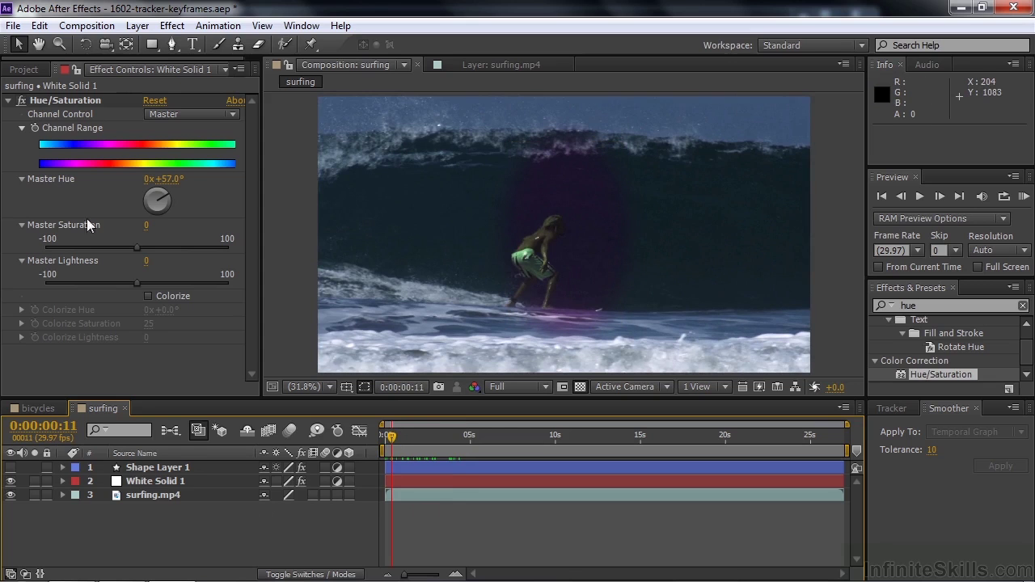
click(28, 72)
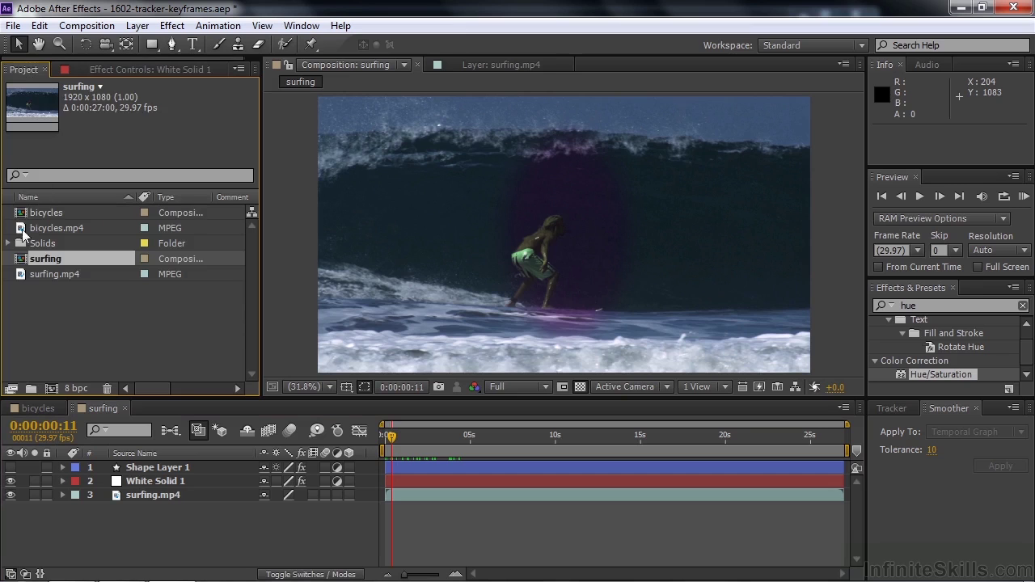
Add a second surfing.mp4 layer at the bottom and hide the upper copy.
click(21, 276)
drag(21, 275, 19, 513)
click(11, 495)
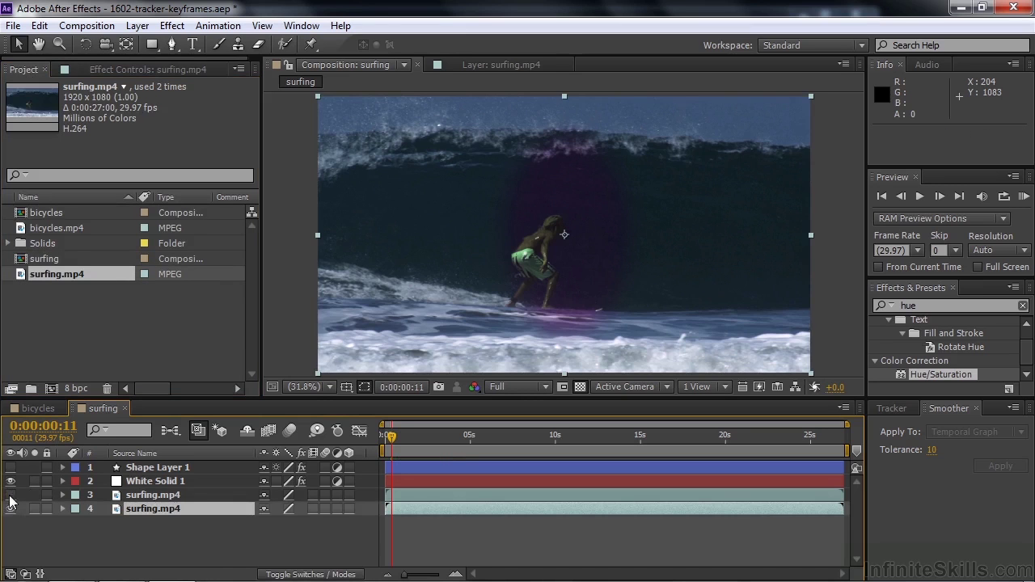
Apply Hue/Saturation and Fast Blur to the bottom surfing.mp4 layer.
drag(924, 381, 427, 510)
click(944, 307)
text(fast b)
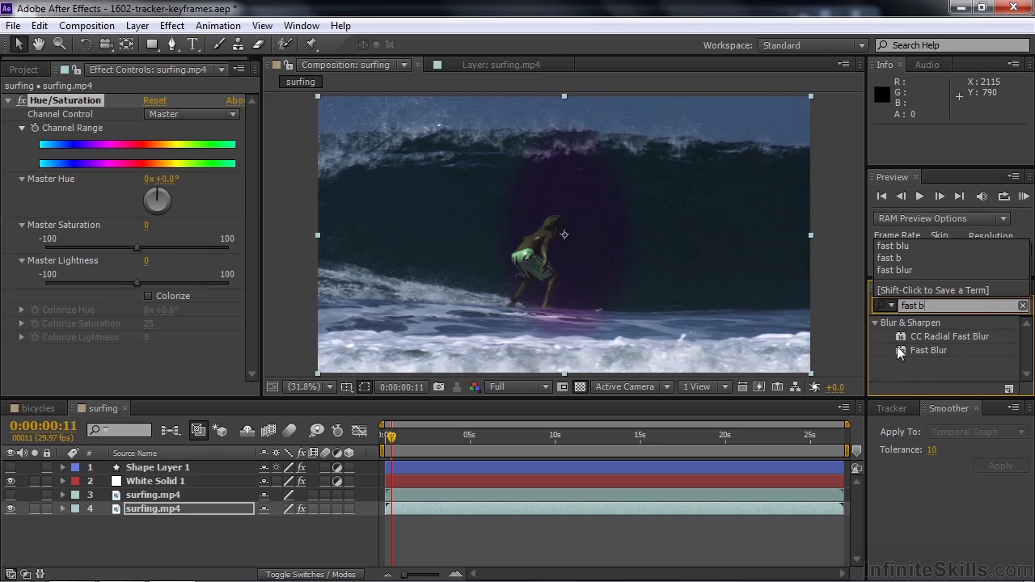
drag(928, 350, 393, 507)
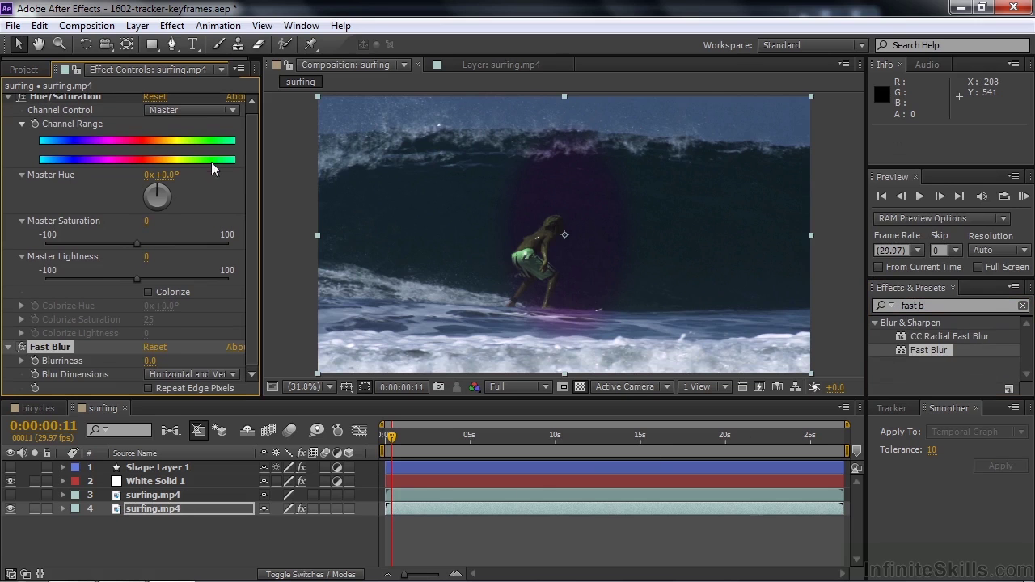
Set hue +84°, saturation 28 and blurriness 36, then show the upper copy again.
drag(168, 175, 235, 174)
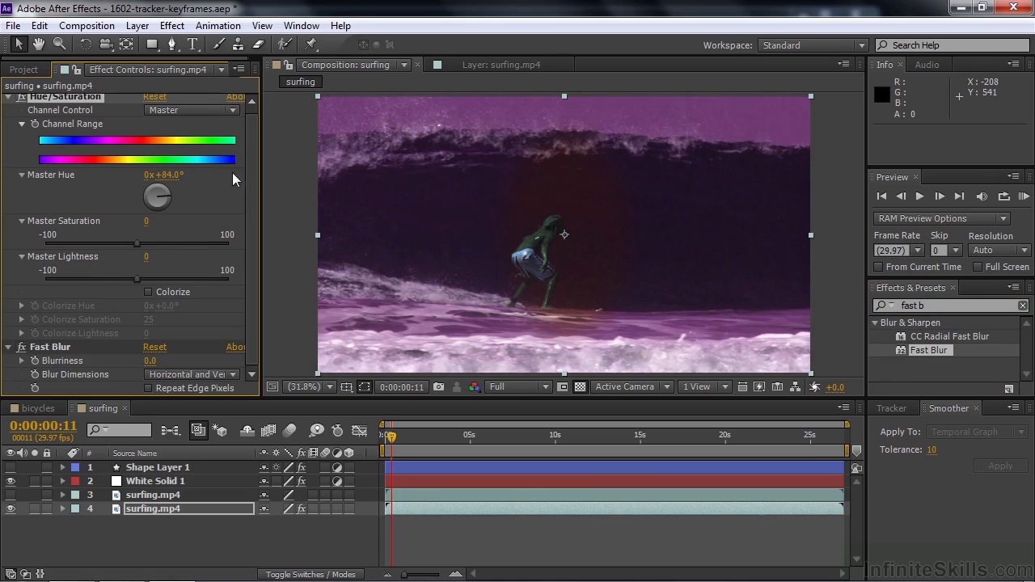
drag(137, 243, 164, 253)
drag(153, 365, 178, 360)
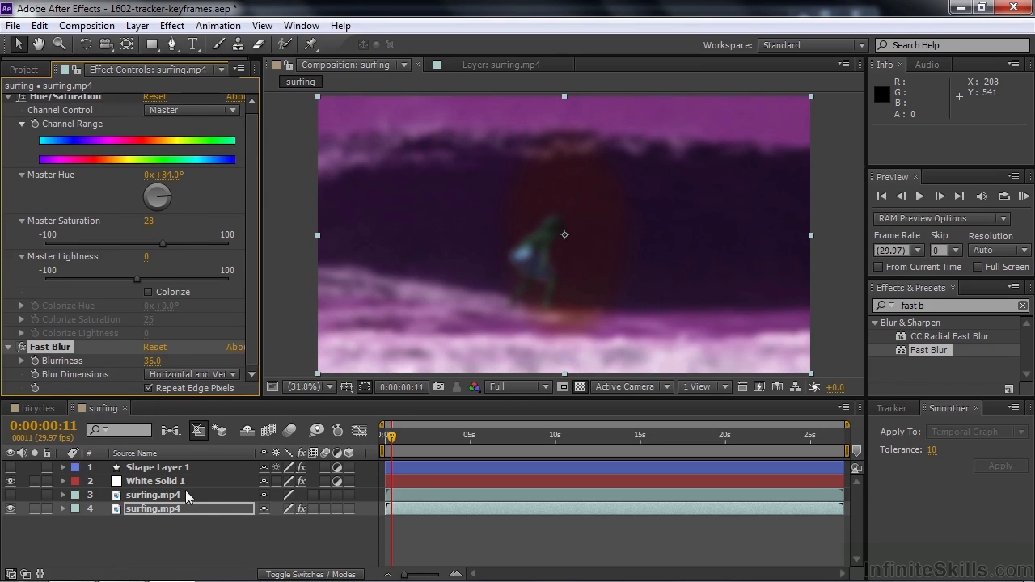
click(10, 496)
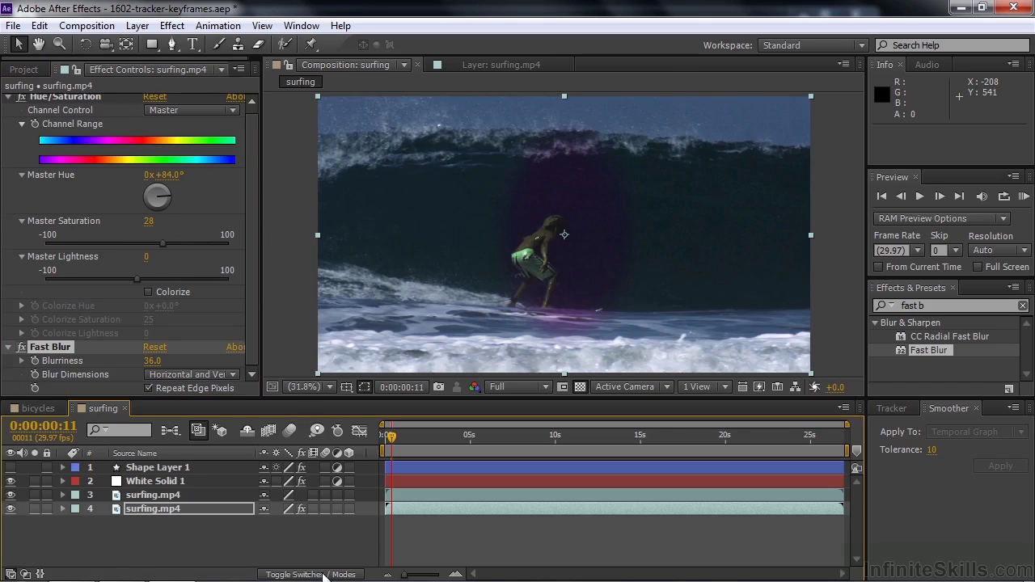
Set layer 3's track matte to Alpha Matte 'White Solid 1' and preview to 0:00:01:25.
click(331, 575)
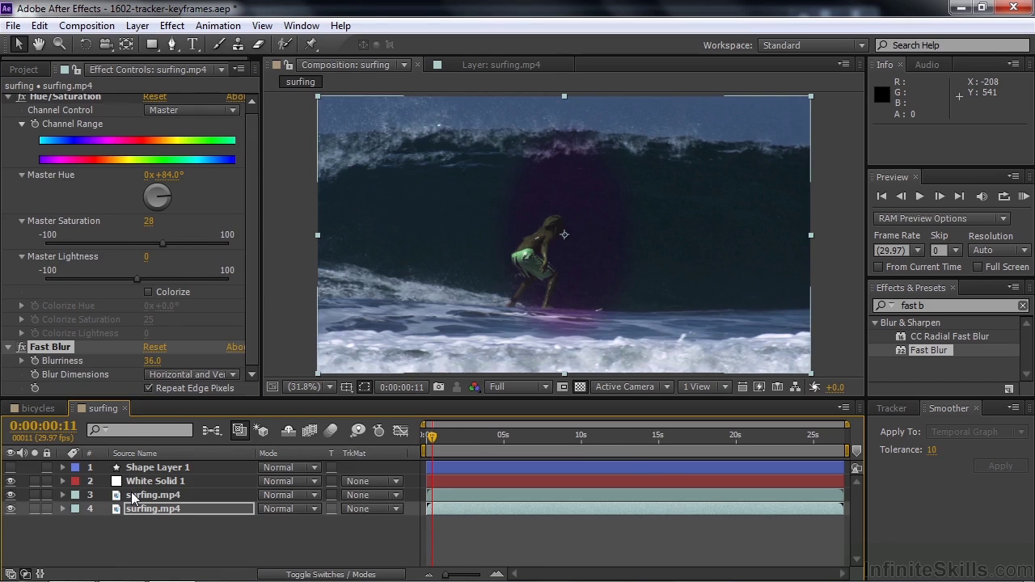
click(398, 496)
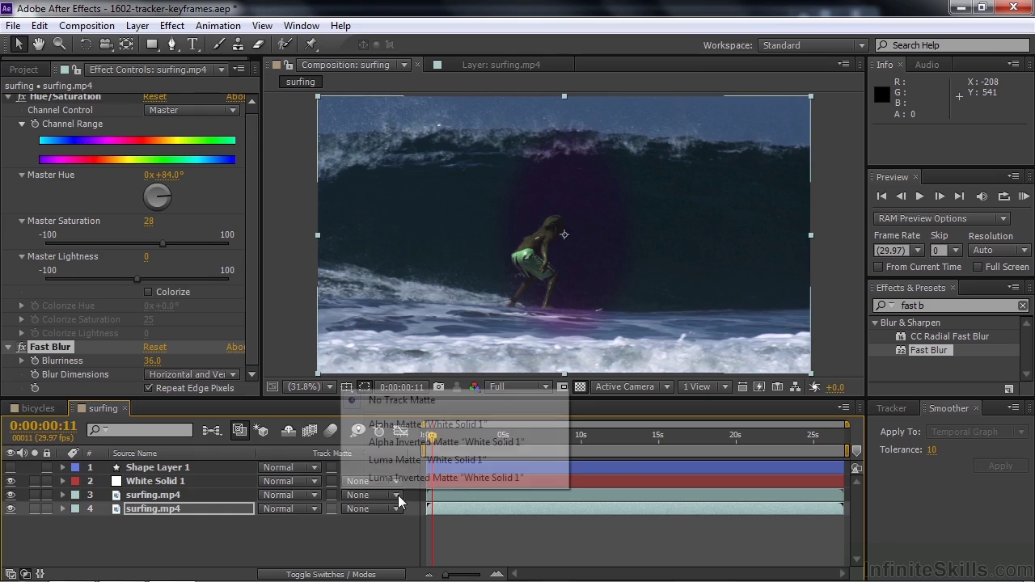
click(410, 430)
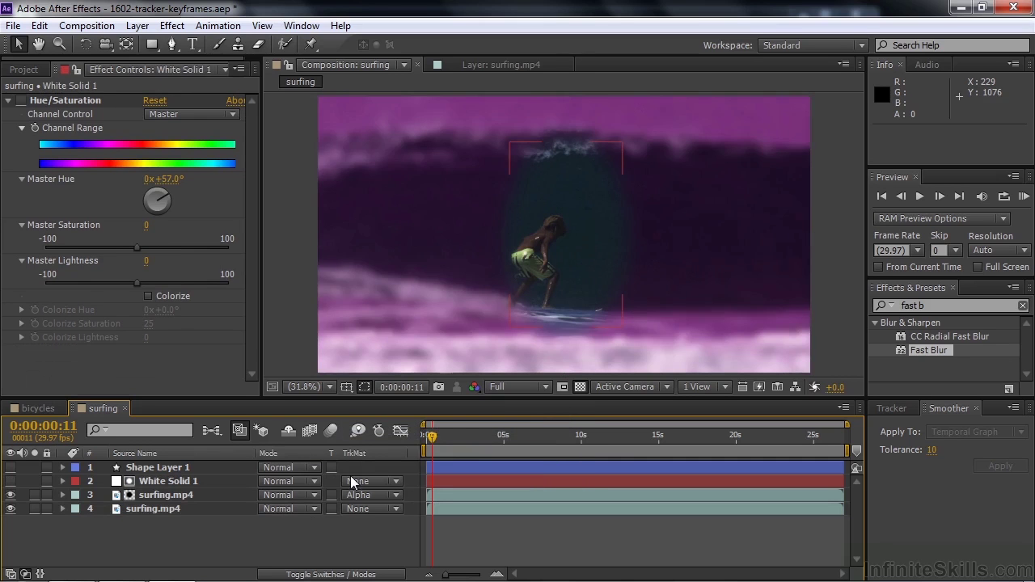
key(space)
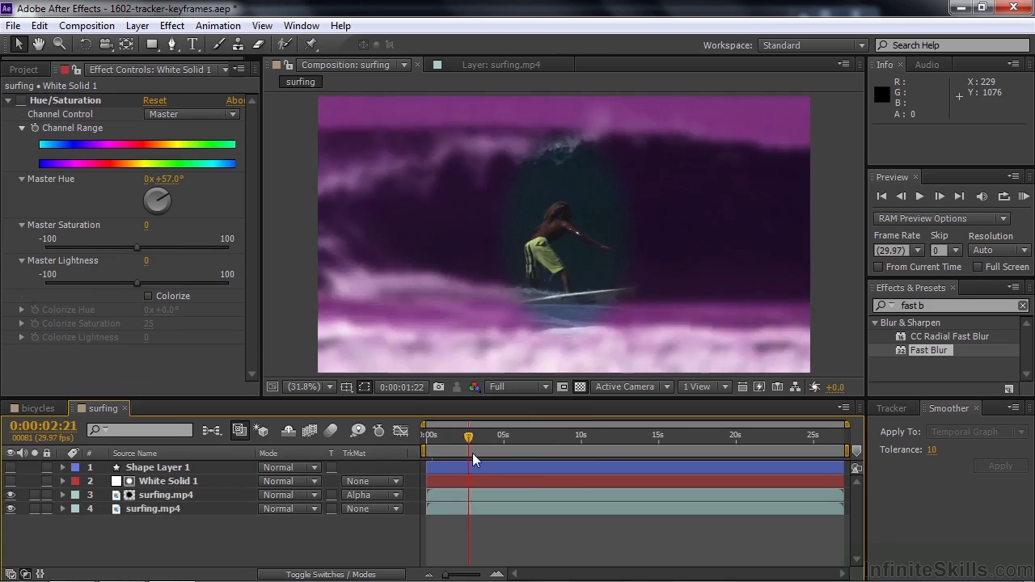
click(455, 452)
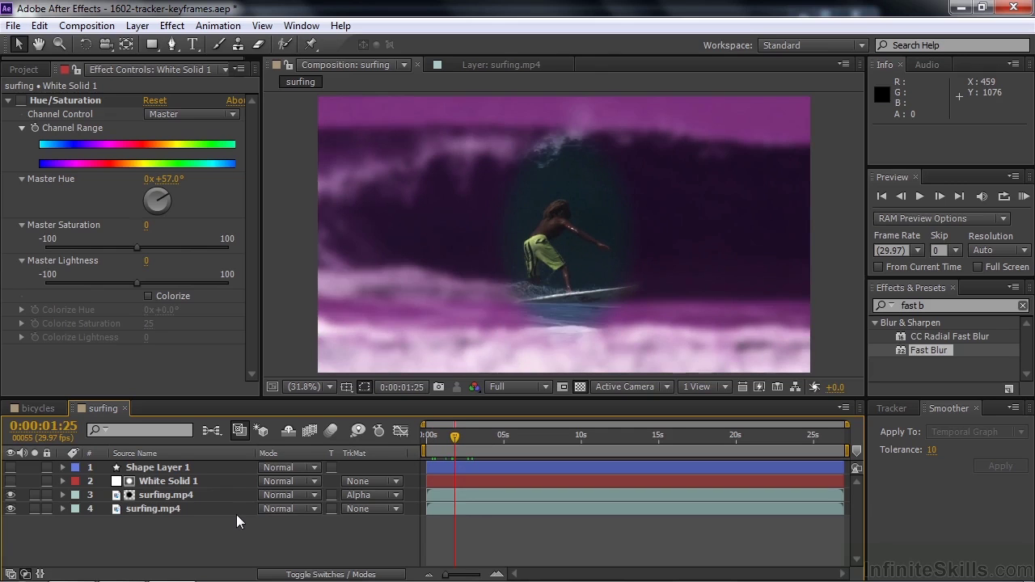
click(890, 408)
Set the tracker's motion source to surfing.mp4 with Tracker 1 as current track.
click(1019, 470)
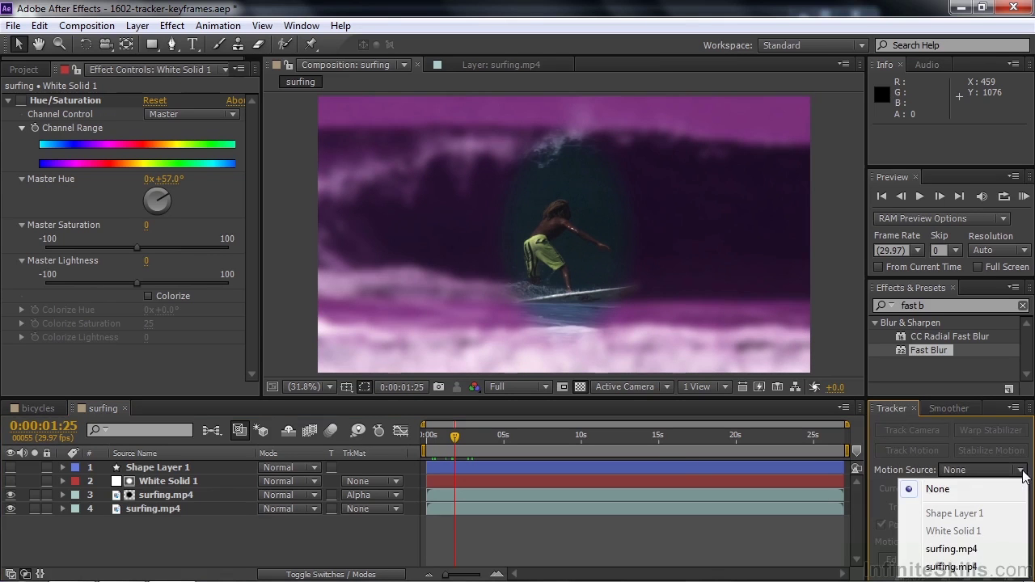
click(959, 551)
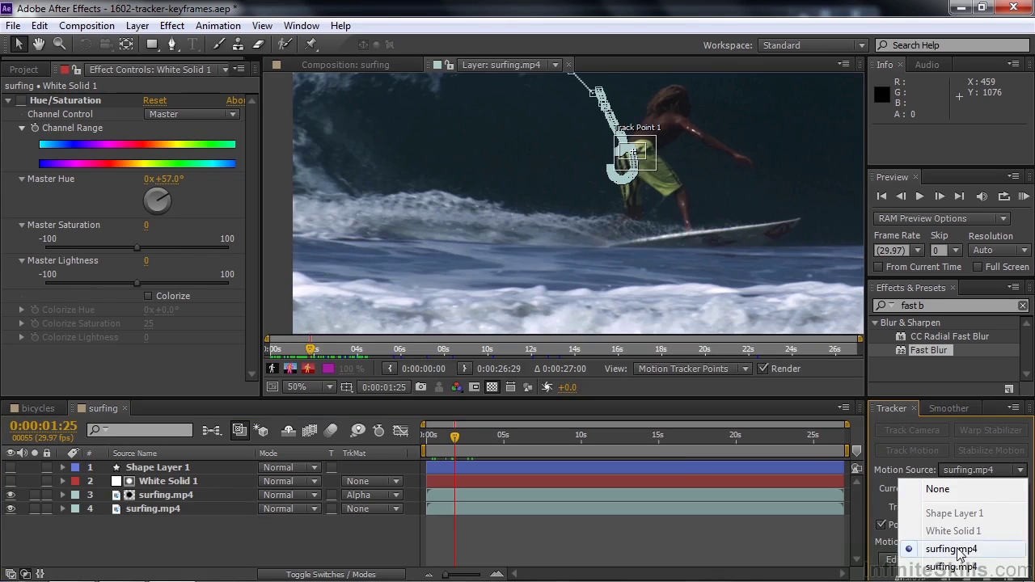
click(959, 551)
click(1019, 490)
click(999, 531)
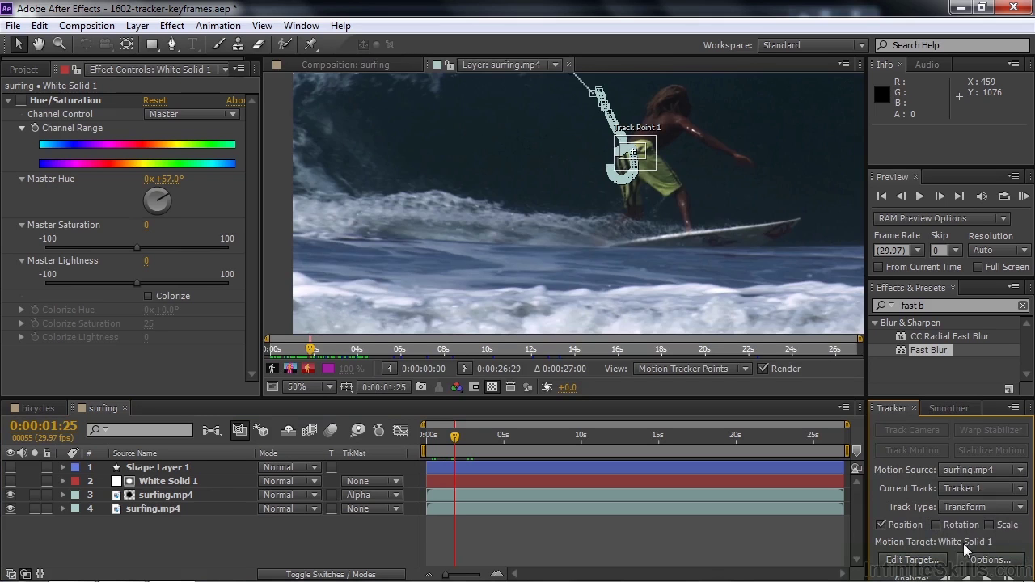
Target White Solid 1 and apply the tracked motion in X and Y.
click(927, 564)
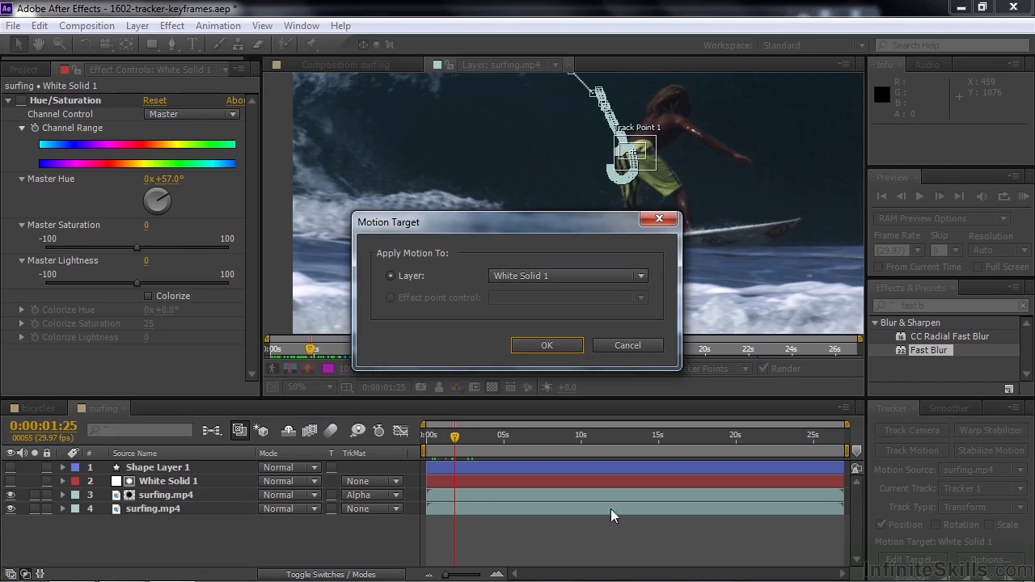
click(638, 277)
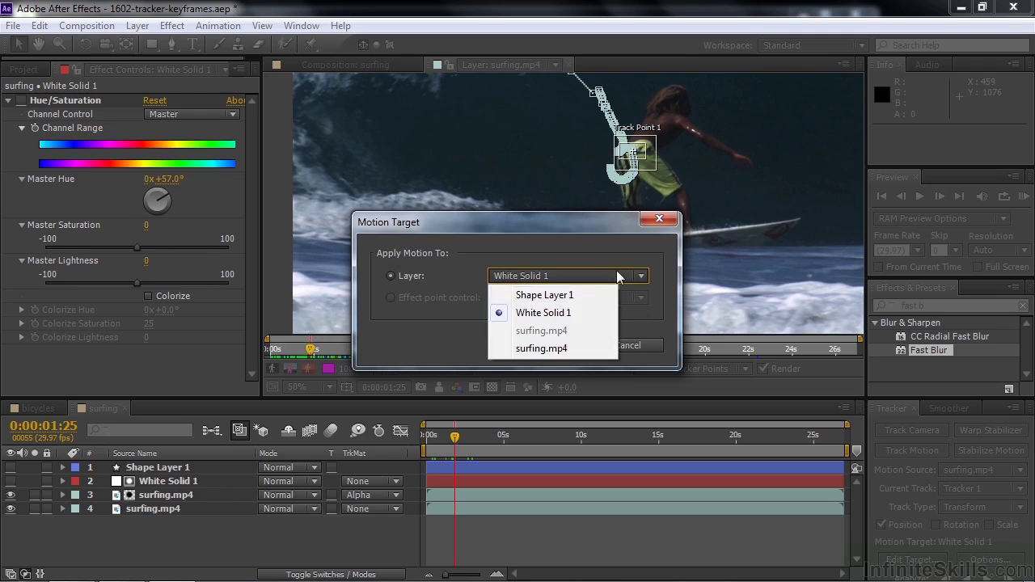
click(547, 313)
click(549, 345)
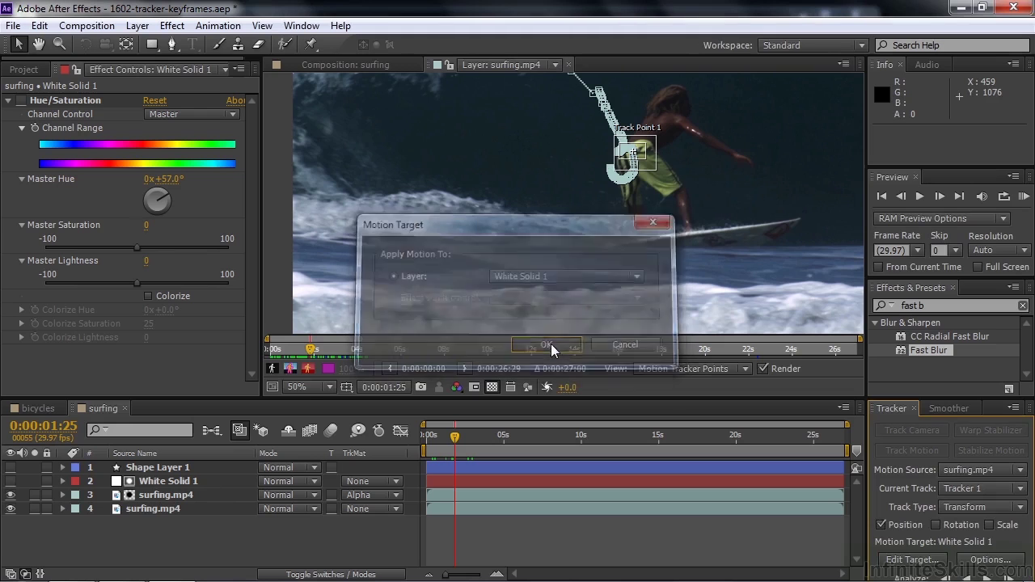
drag(978, 396, 978, 340)
click(993, 539)
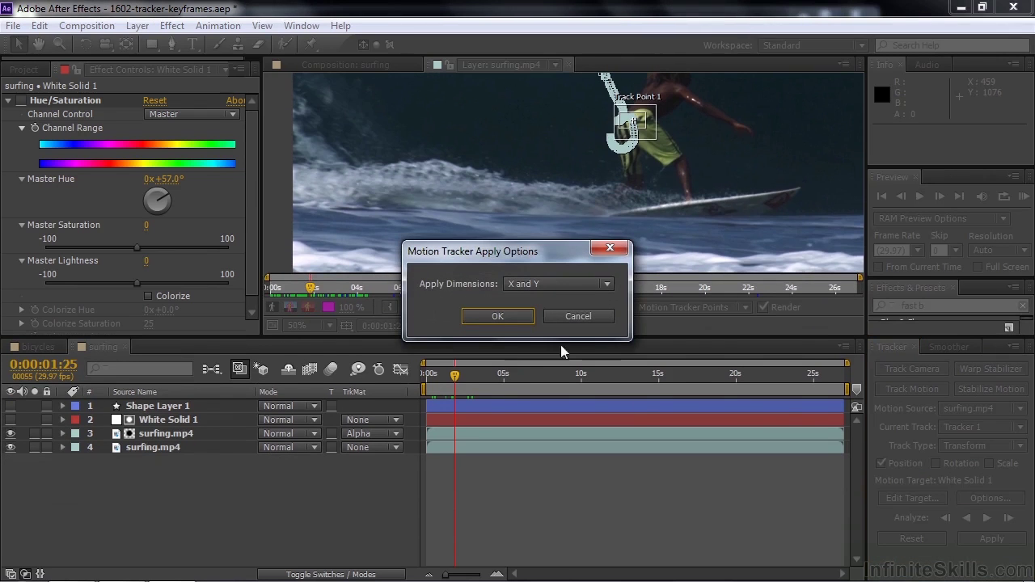
click(510, 315)
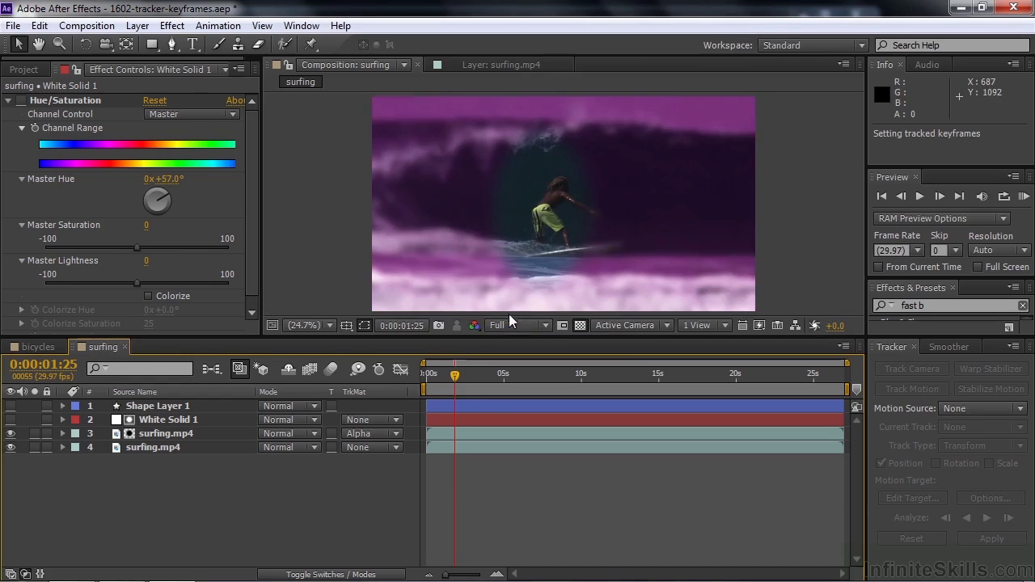
At 0:00:11:04, keyframe White Solid 1's mask path and shift the oval onto the surfer.
drag(455, 374, 601, 388)
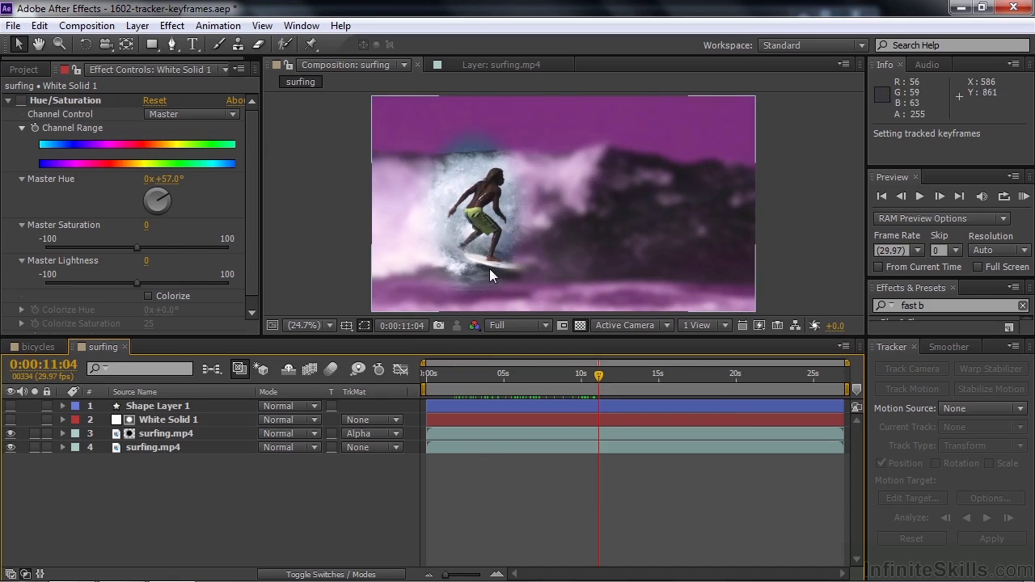
click(458, 292)
click(62, 419)
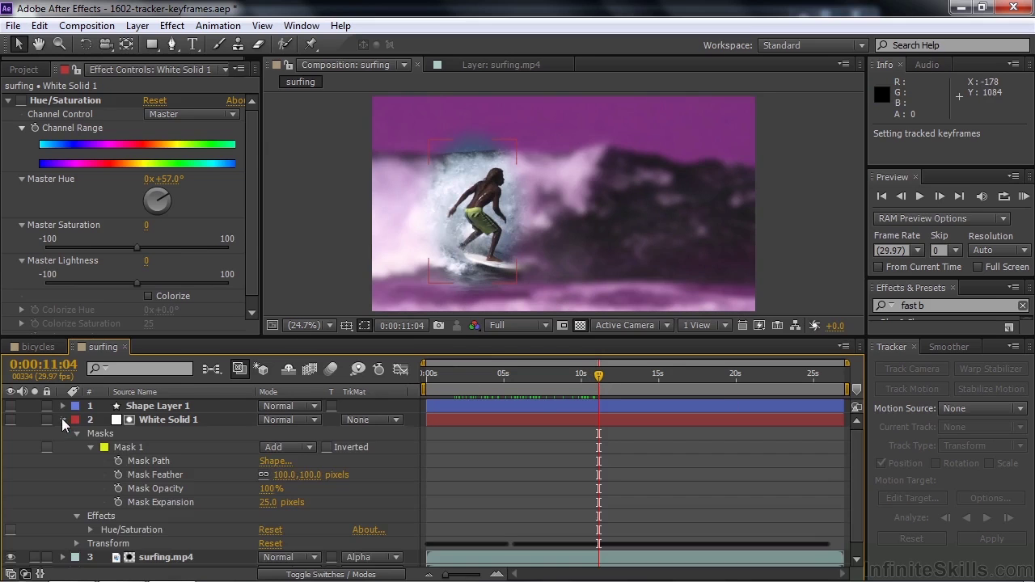
click(119, 461)
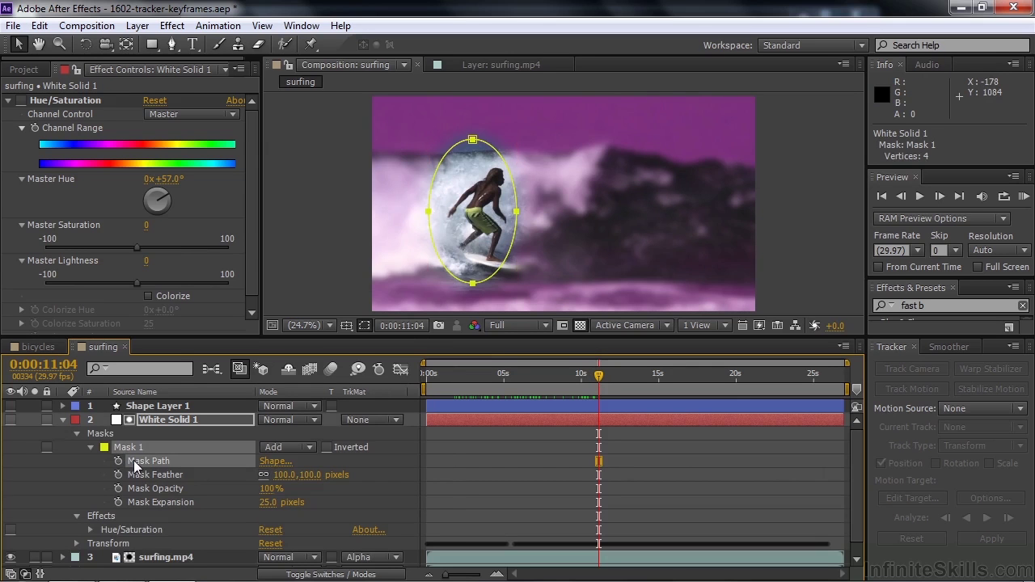
double_click(517, 213)
drag(484, 219, 491, 221)
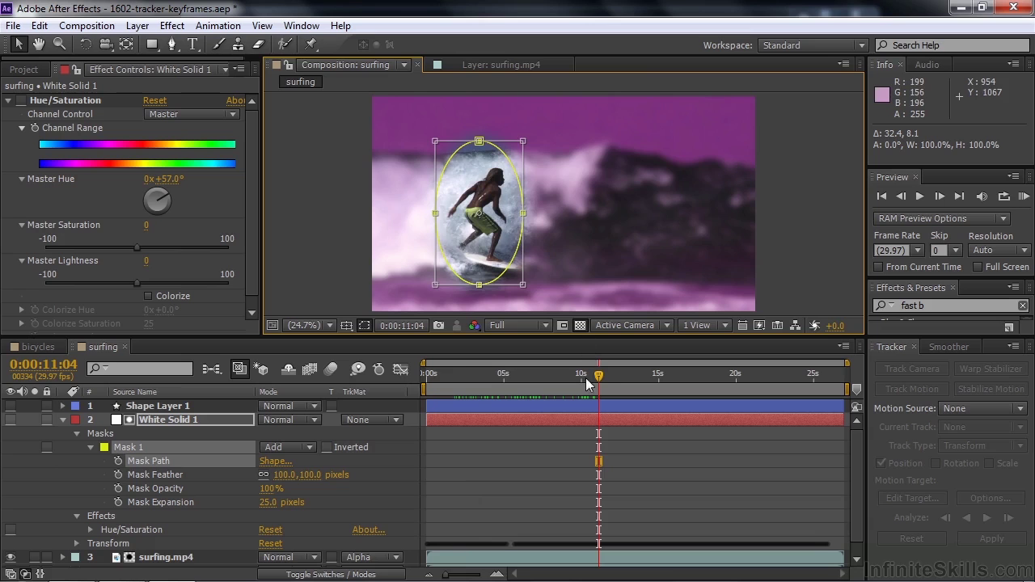
mouse_move(599, 376)
mouse_down()
mouse_move(580, 377)
mouse_move(589, 376)
mouse_up()
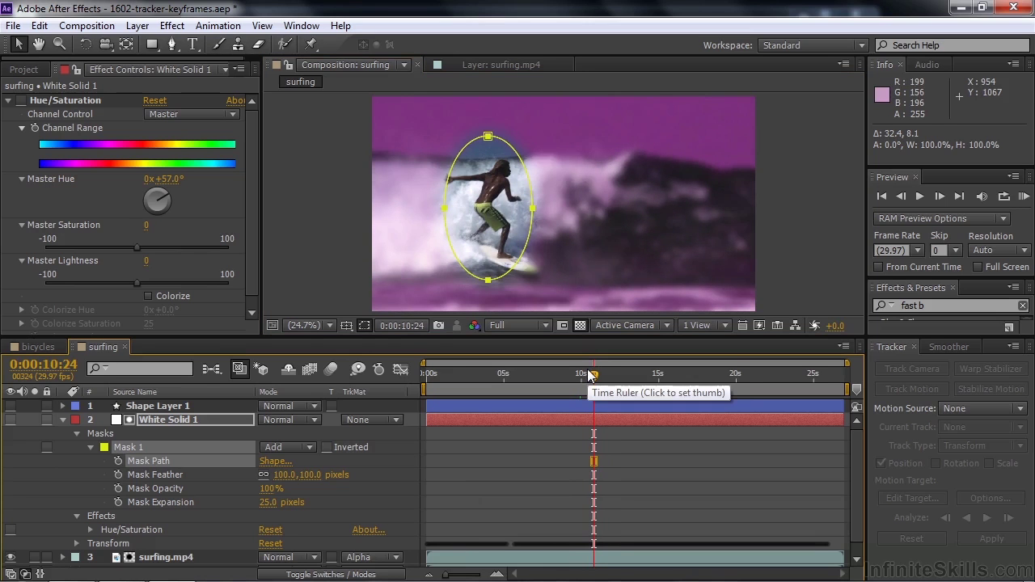